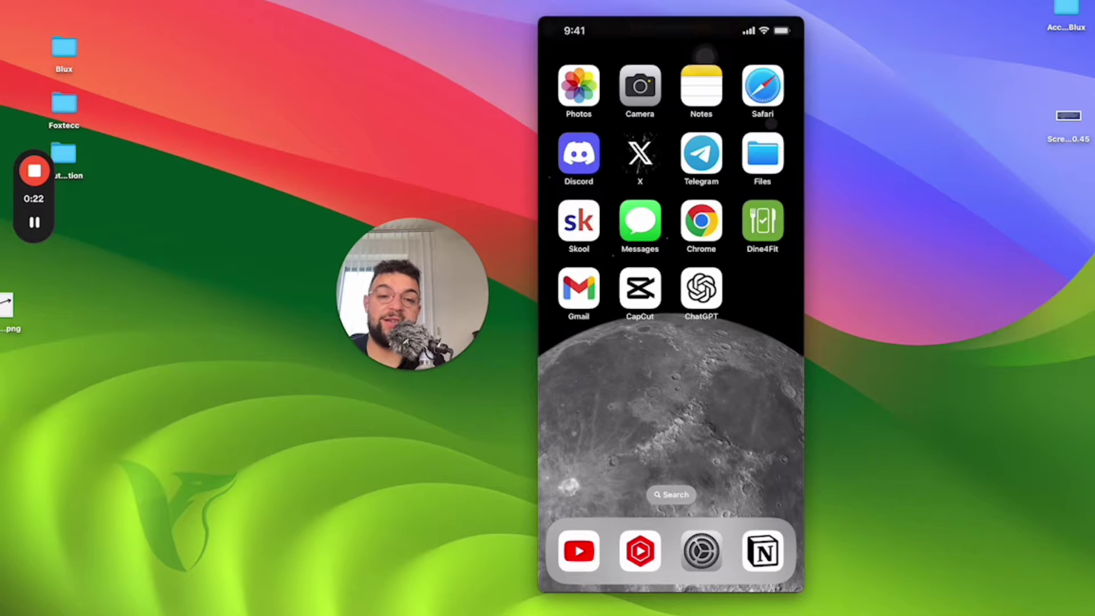
- Open the full-screen app launcher, then dismiss it back to the desktop
mouse_move(488, 613)
key(F4)
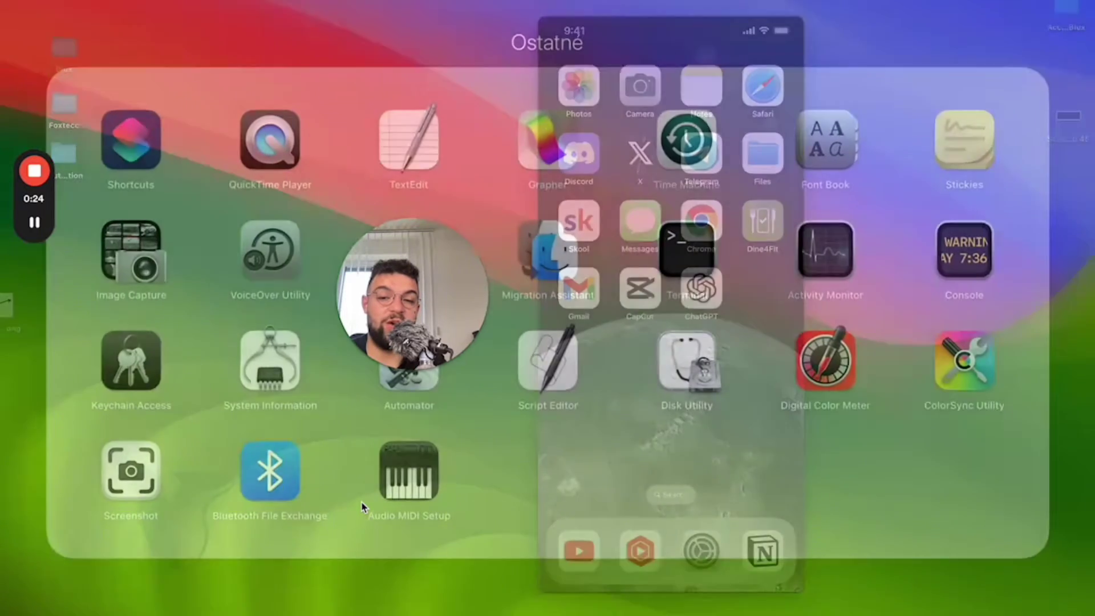
key(Escape)
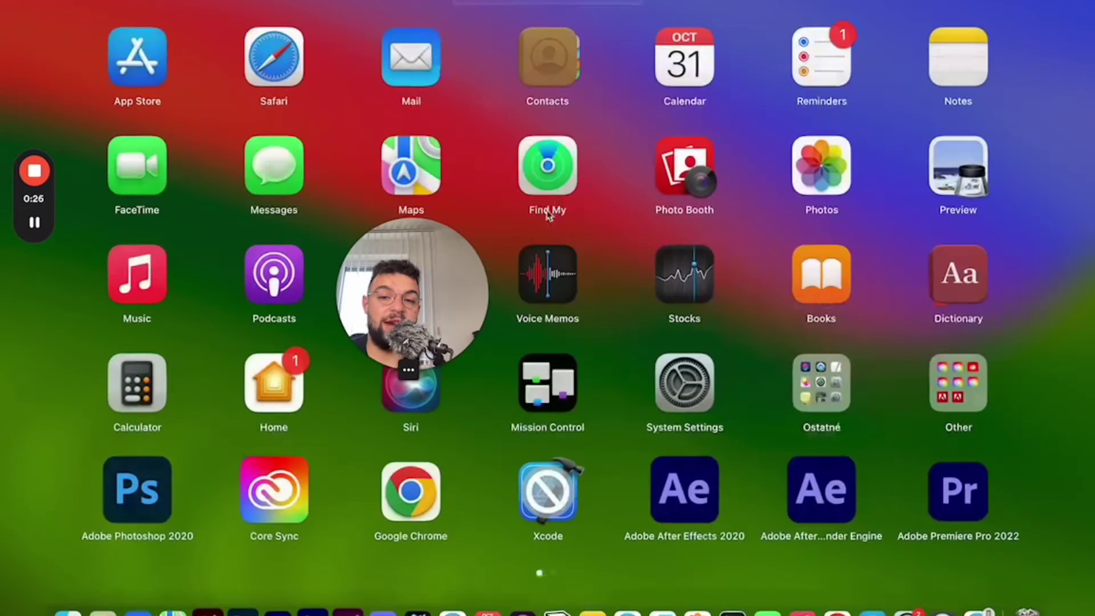
key(Escape)
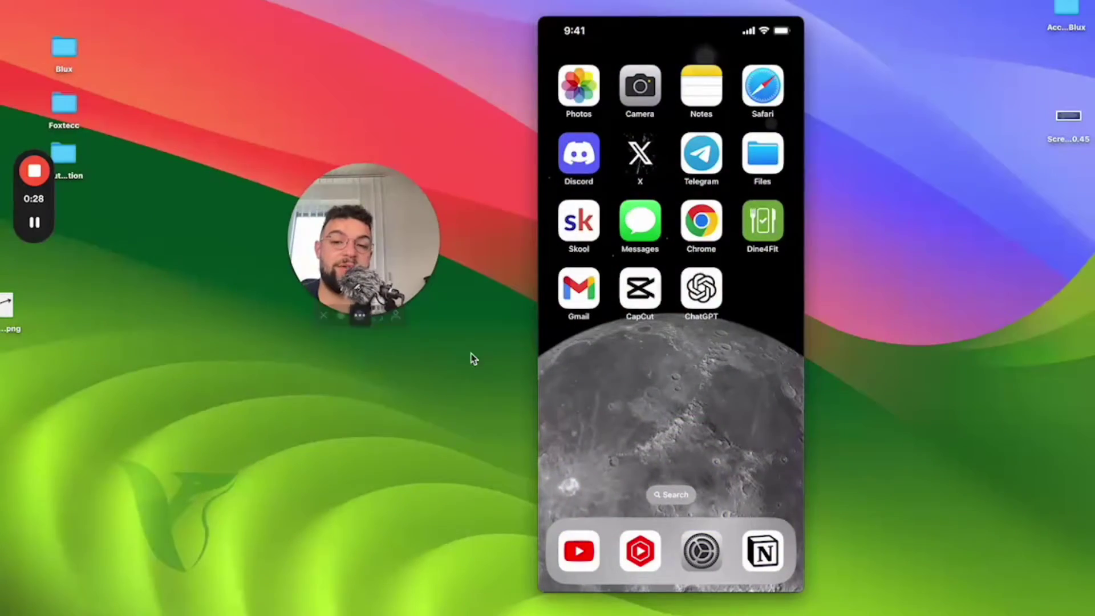
key(F4)
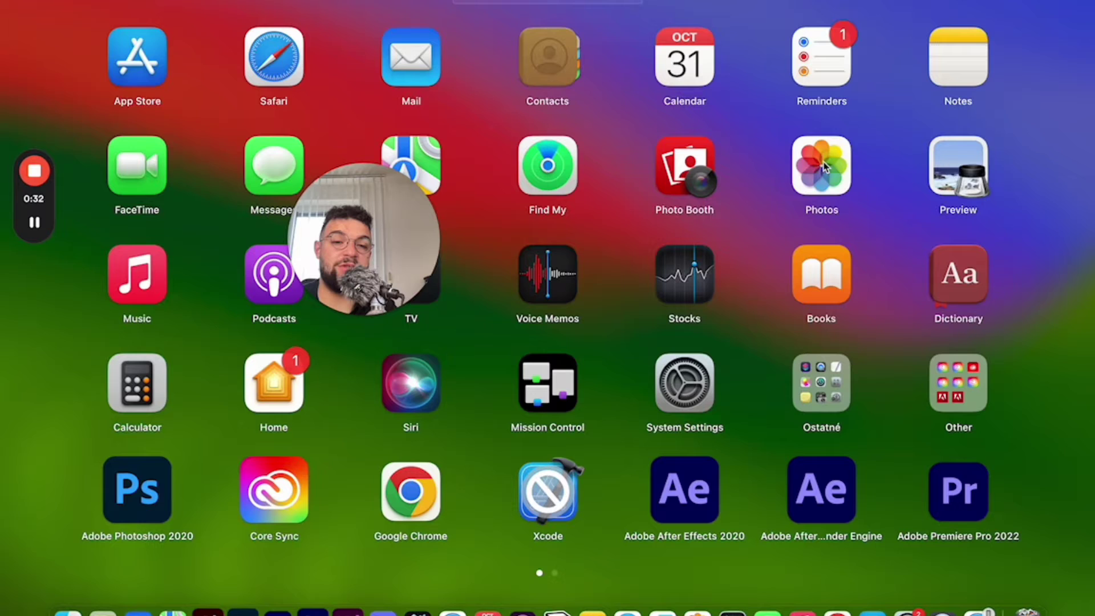
drag(823, 165, 872, 171)
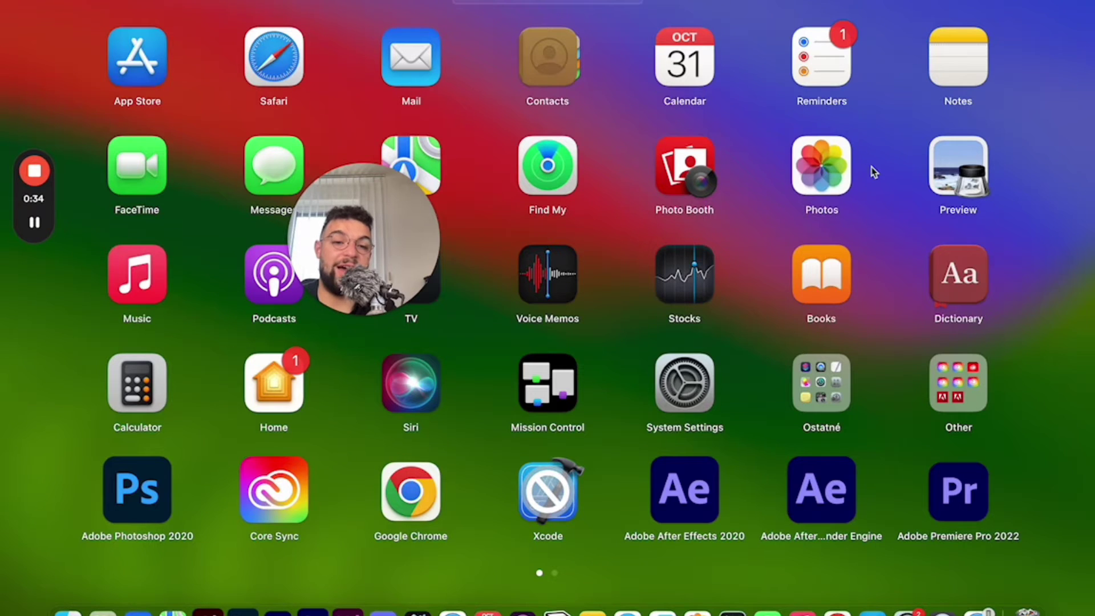
click(872, 171)
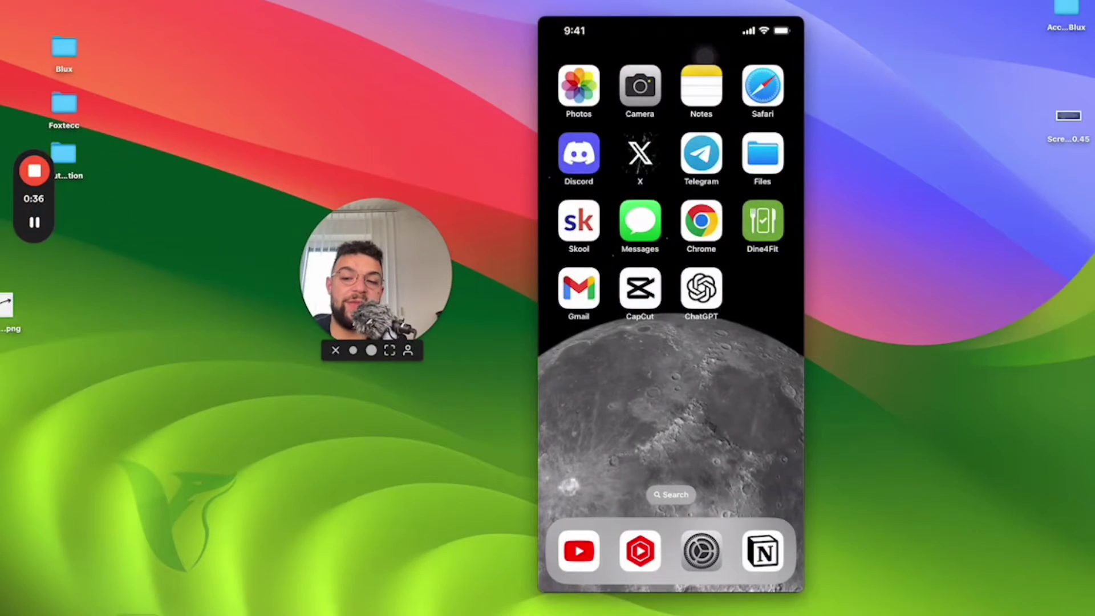
- Preview IMG_3267.JPG from Downloads, view it in its own window, then close it and minimise Downloads
click(64, 606)
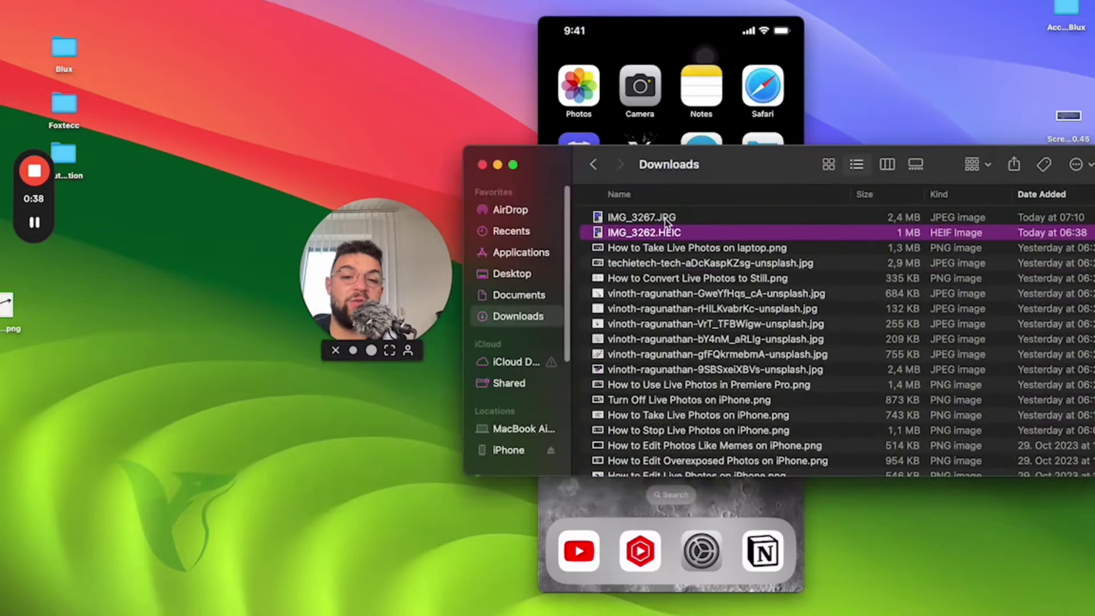
drag(704, 171, 683, 155)
click(685, 203)
key(space)
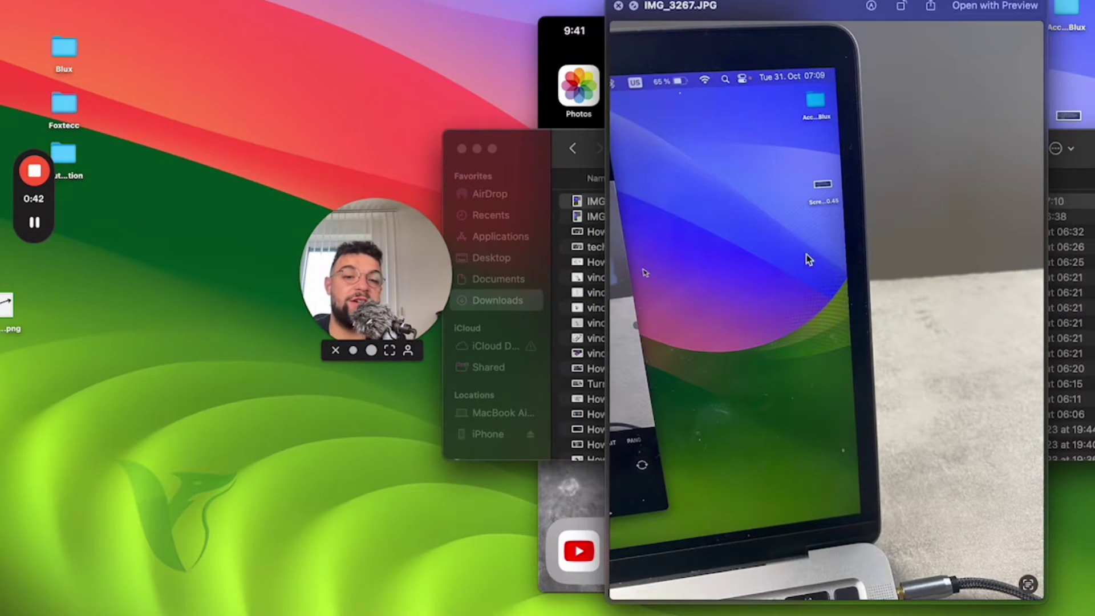
key(space)
double_click(790, 203)
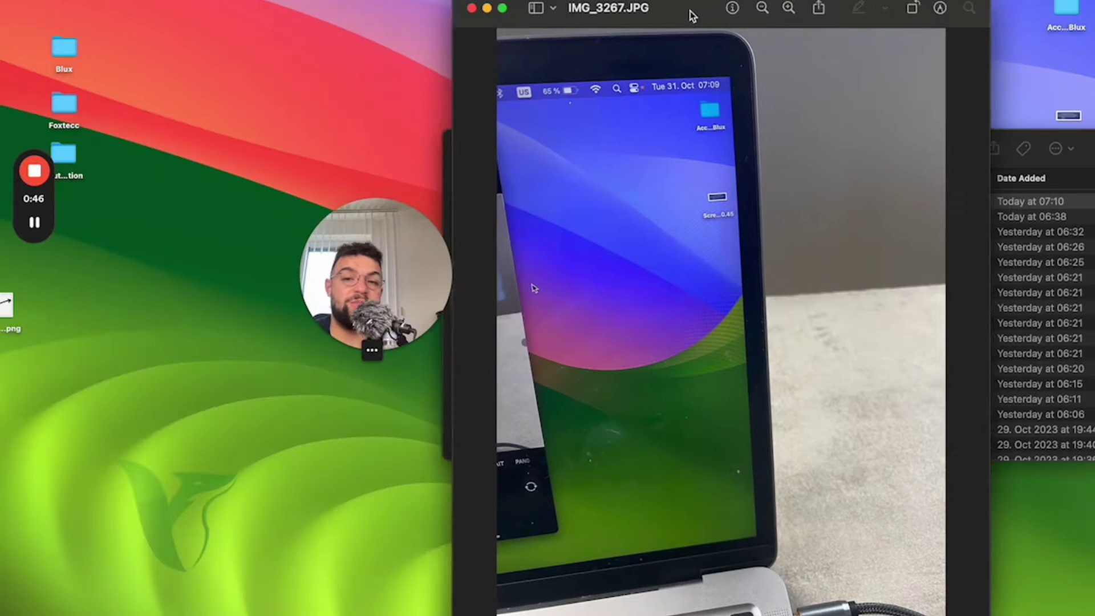
mouse_move(656, 226)
mouse_down()
mouse_move(606, 274)
mouse_move(679, 207)
mouse_move(814, 237)
mouse_up()
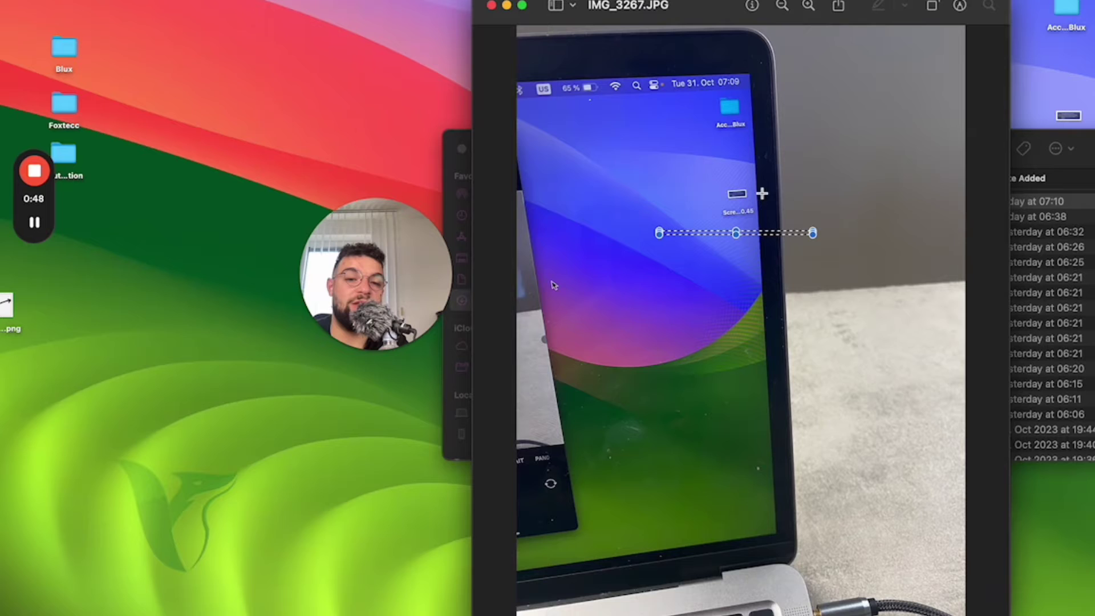
click(491, 6)
click(477, 149)
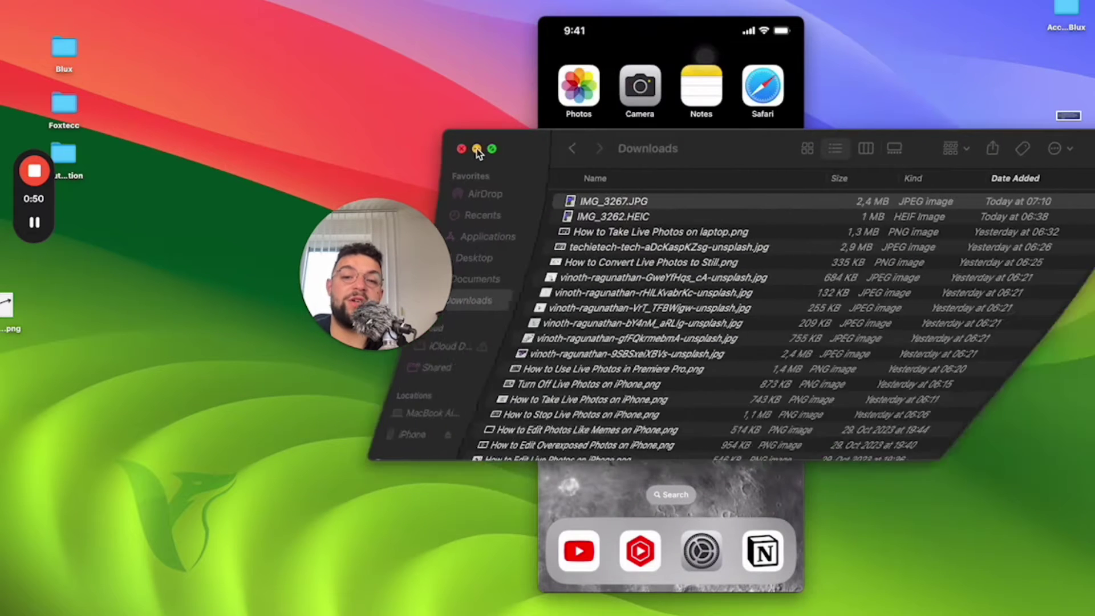
- Launch Photos from the Dock and position its window on the Imports view
mouse_move(661, 51)
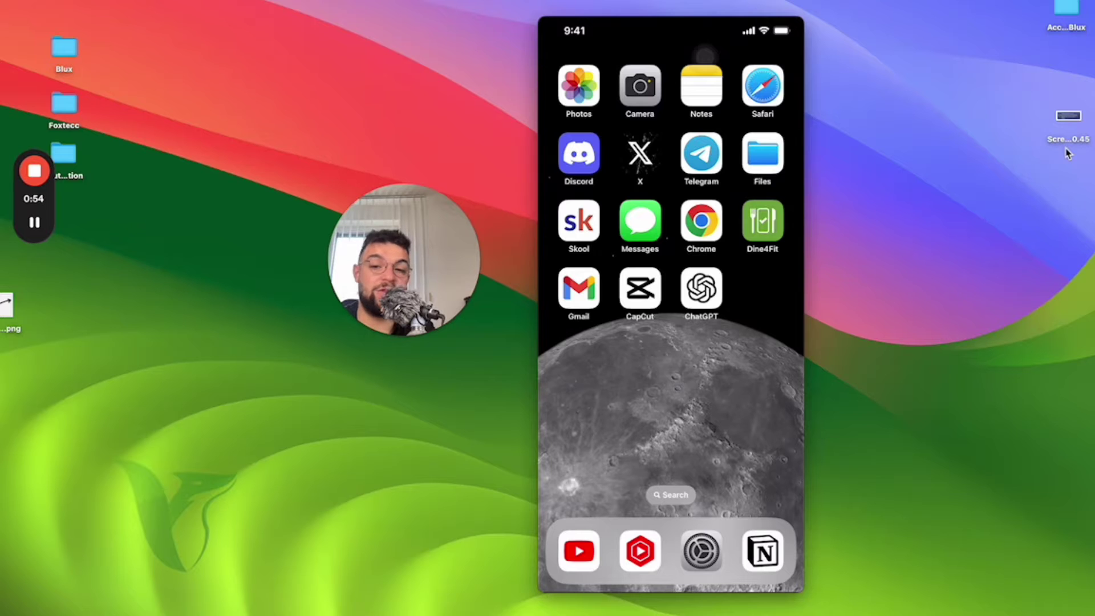
mouse_move(786, 160)
mouse_move(758, 609)
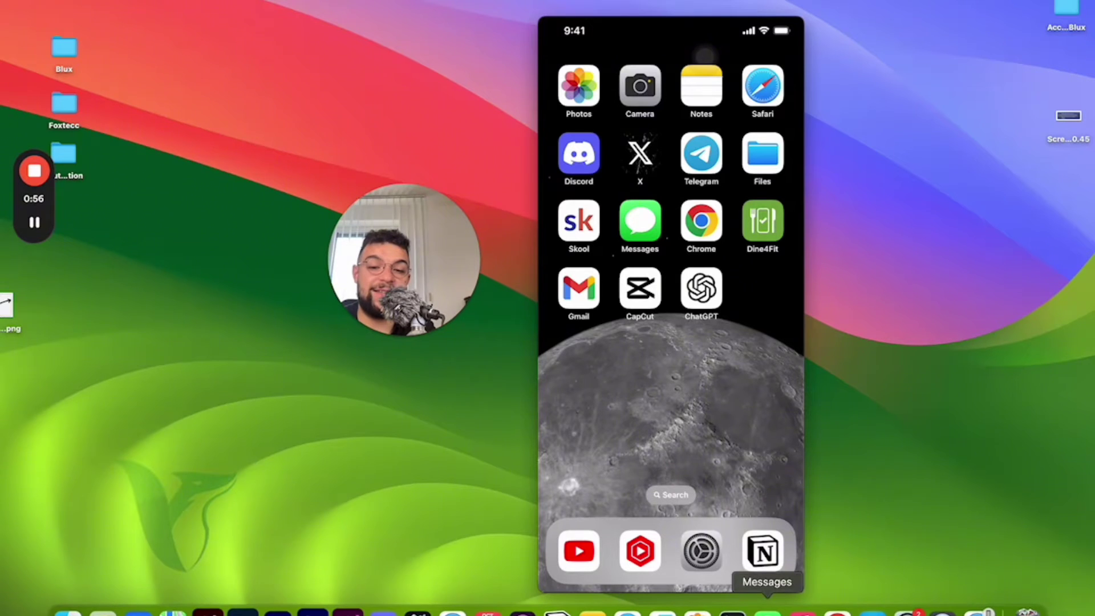
click(697, 611)
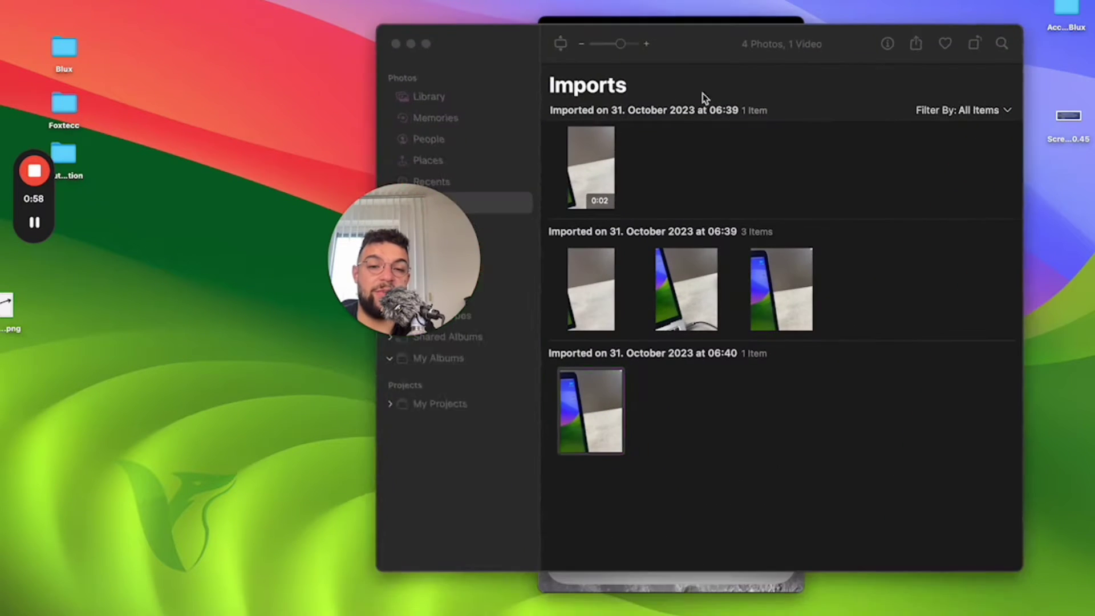
drag(689, 36, 750, 20)
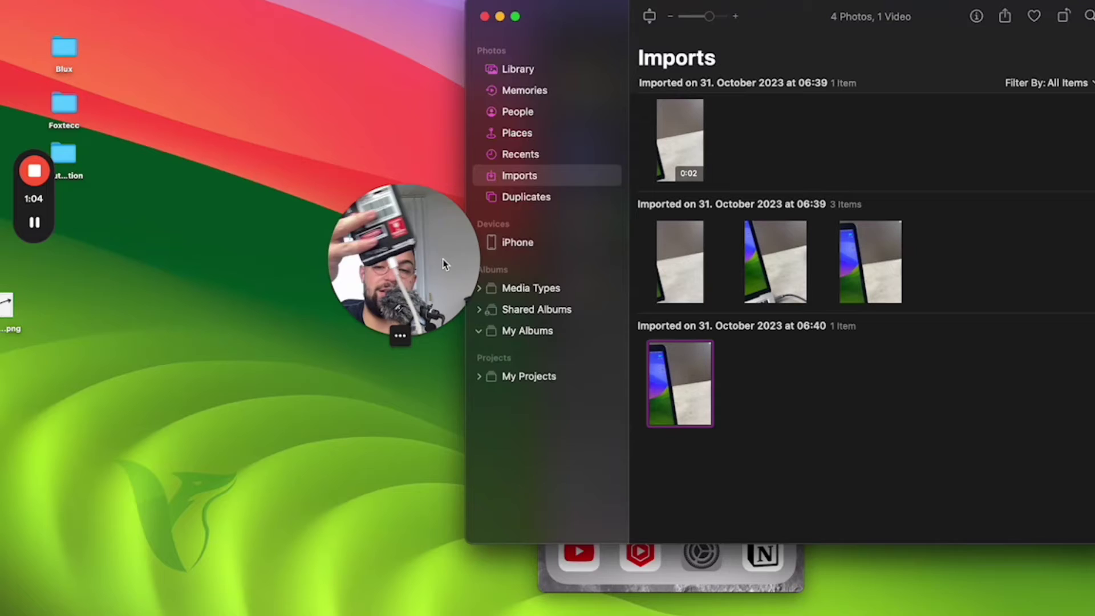
drag(444, 264, 372, 266)
drag(582, 22, 531, 51)
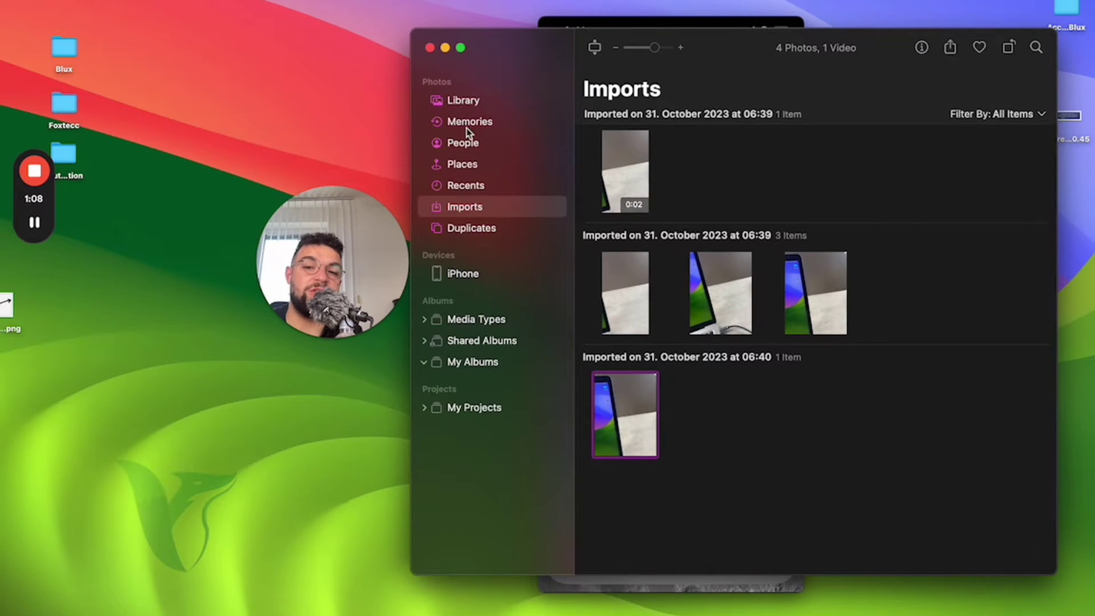
click(452, 274)
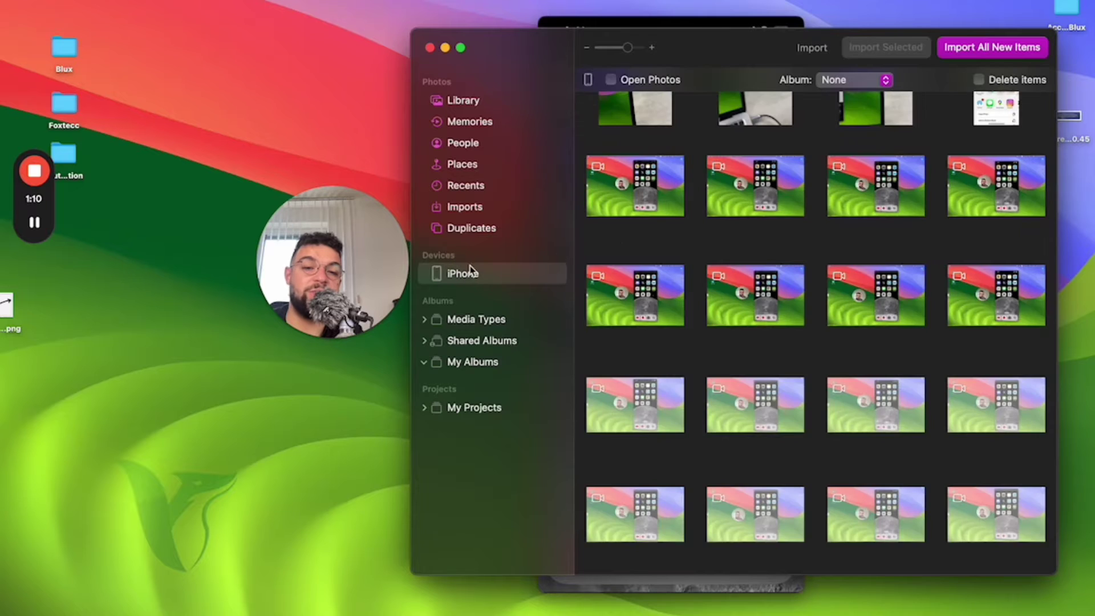
scroll(663, 279, down, 3)
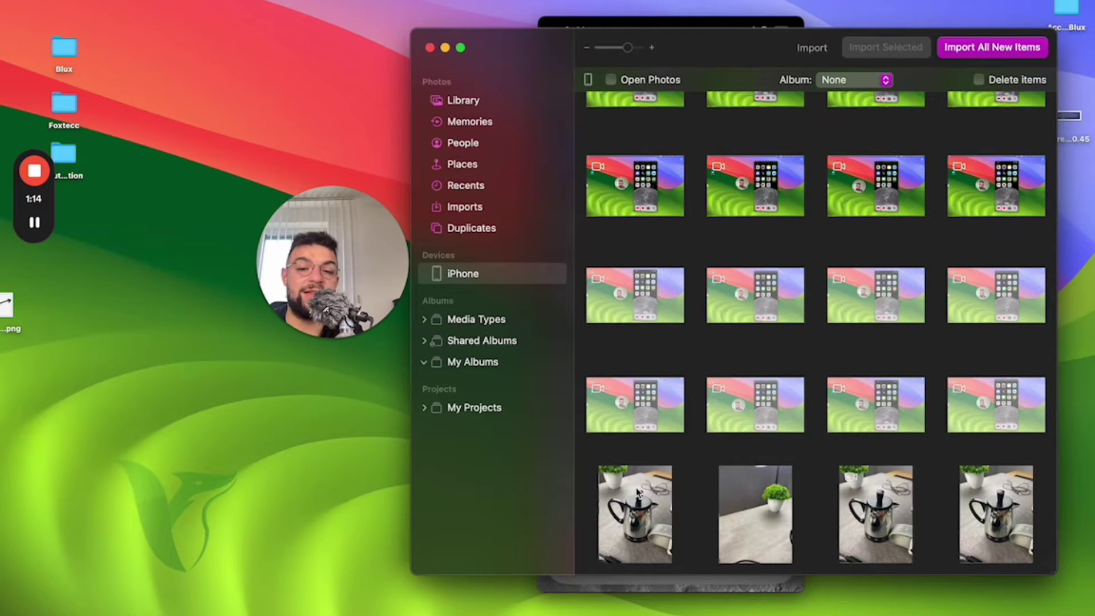
click(715, 24)
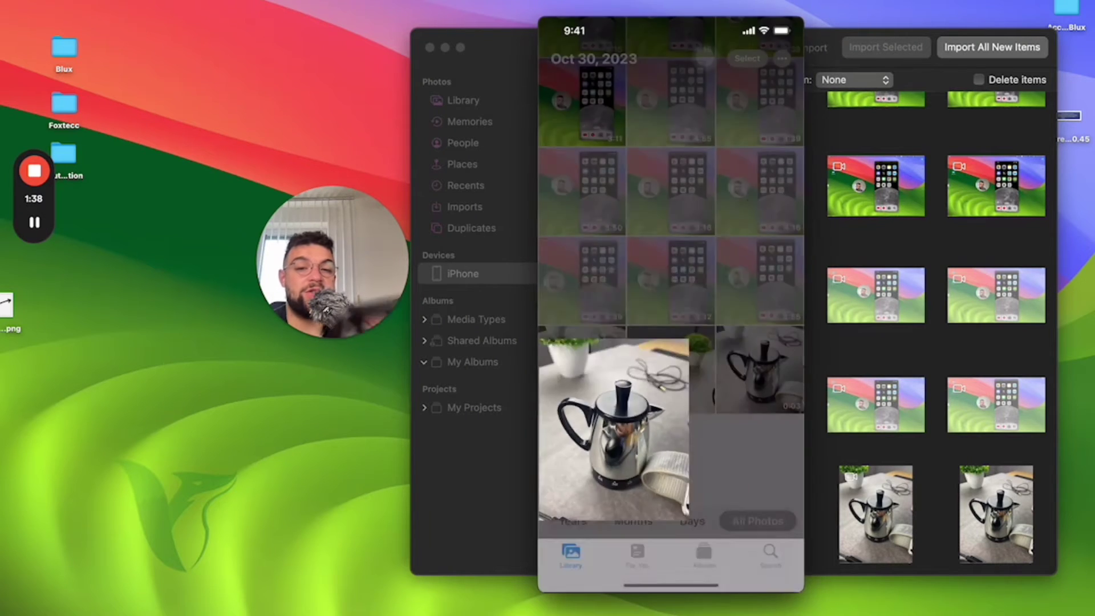
- Mark only the last kettle photo on the iPhone and import that one selected item
click(922, 119)
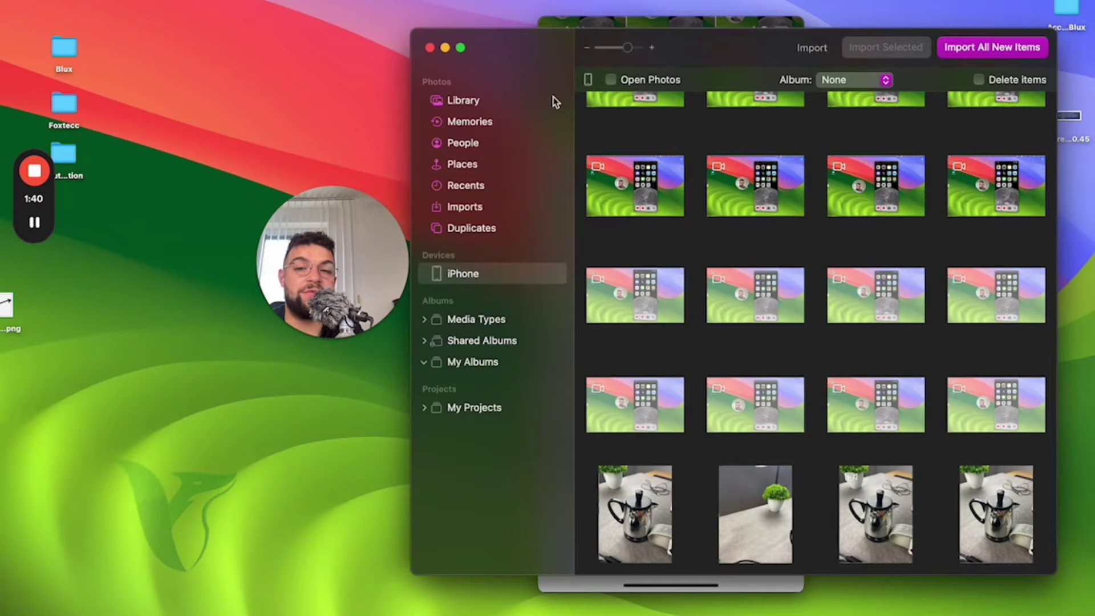
drag(522, 63, 527, 58)
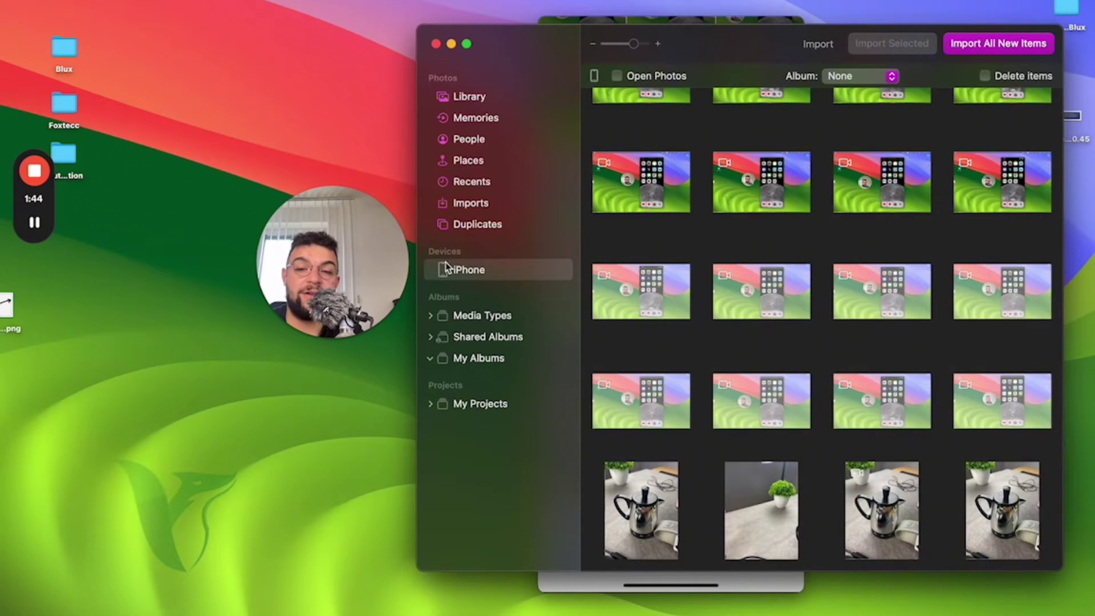
scroll(801, 379, down, 2)
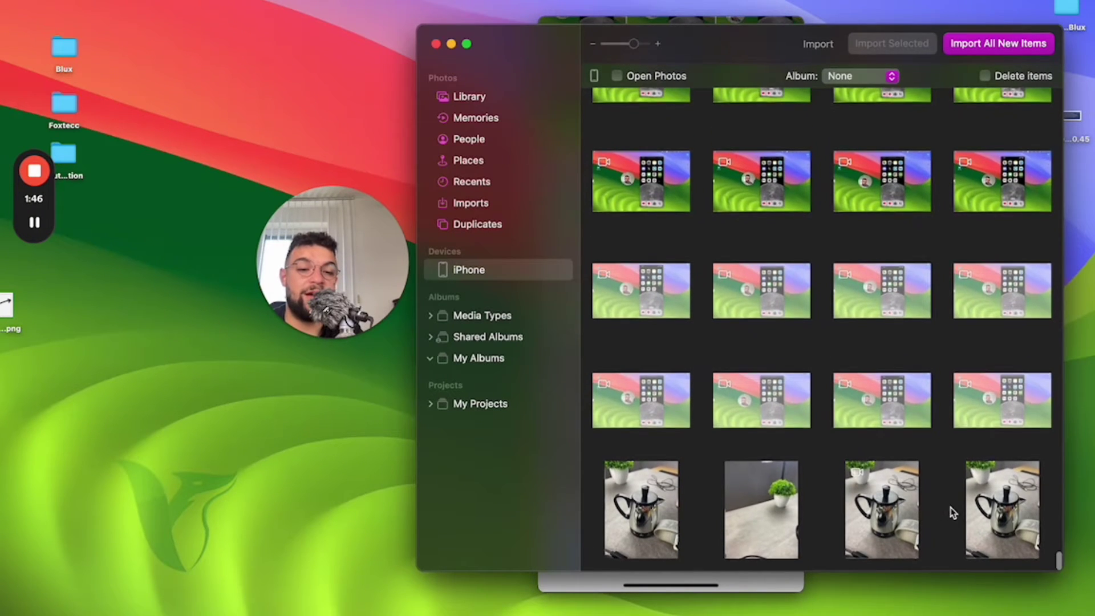
click(989, 507)
click(1004, 547)
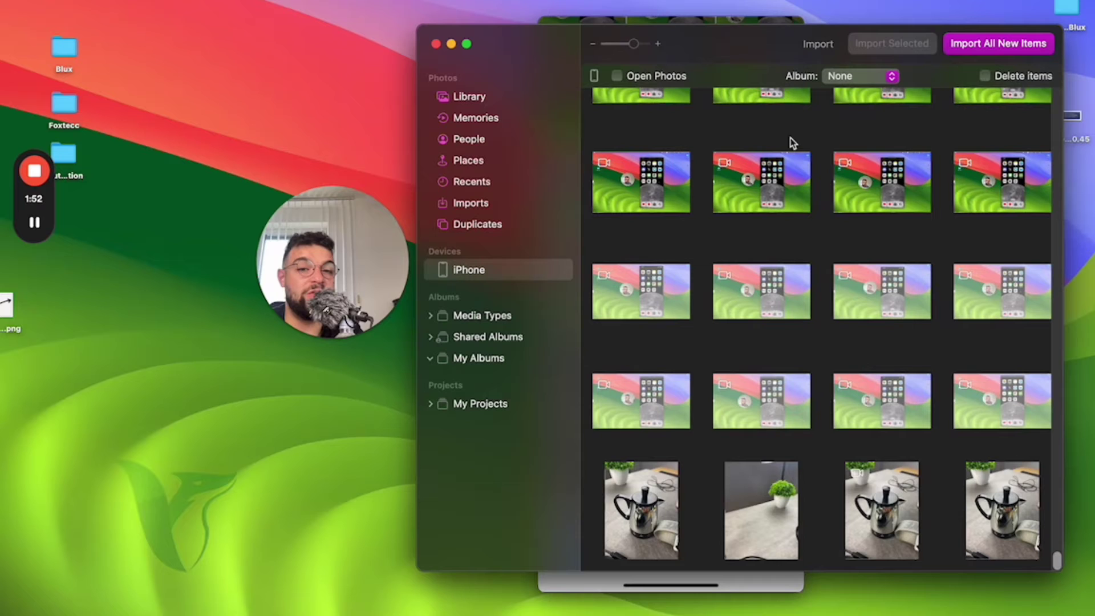
click(981, 499)
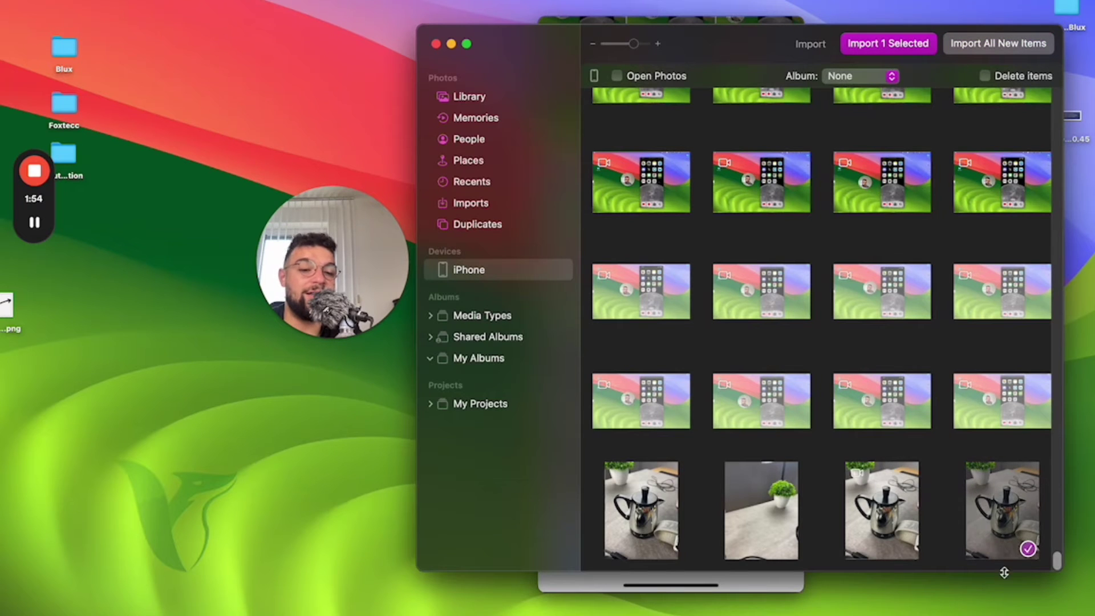
click(906, 50)
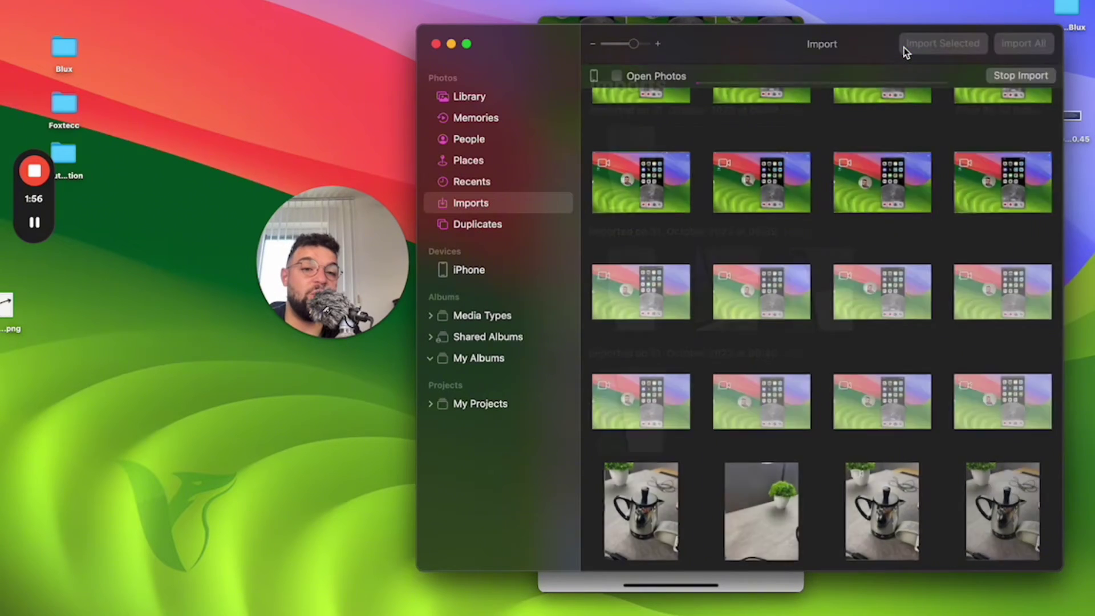
- Open the imported kettle photo under 07:21 full-size and play it via its LIVE badge
scroll(702, 237, down, 2)
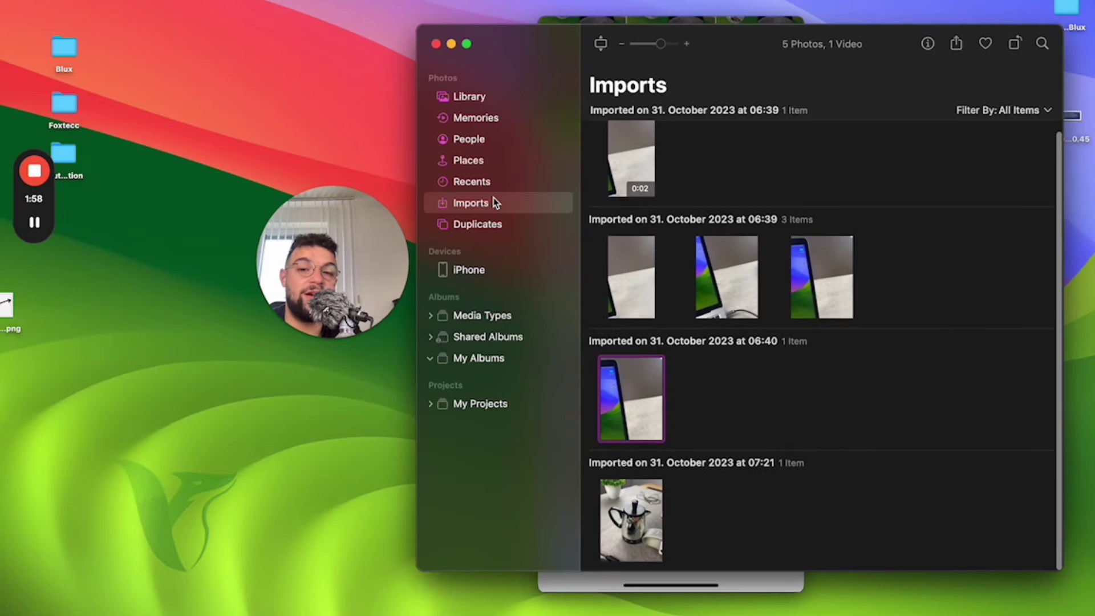
click(629, 490)
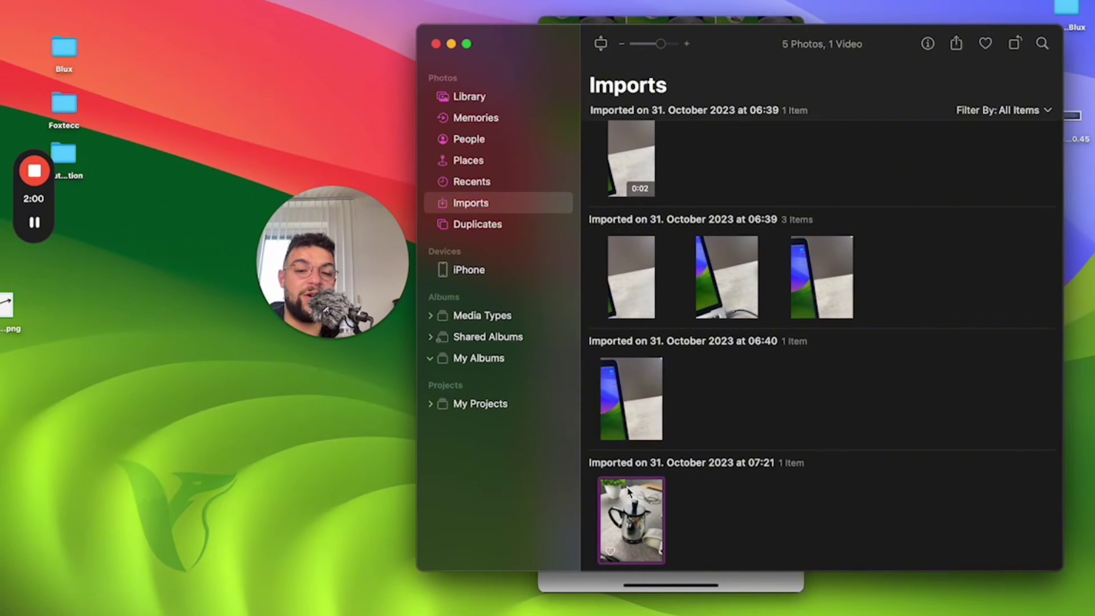
double_click(629, 491)
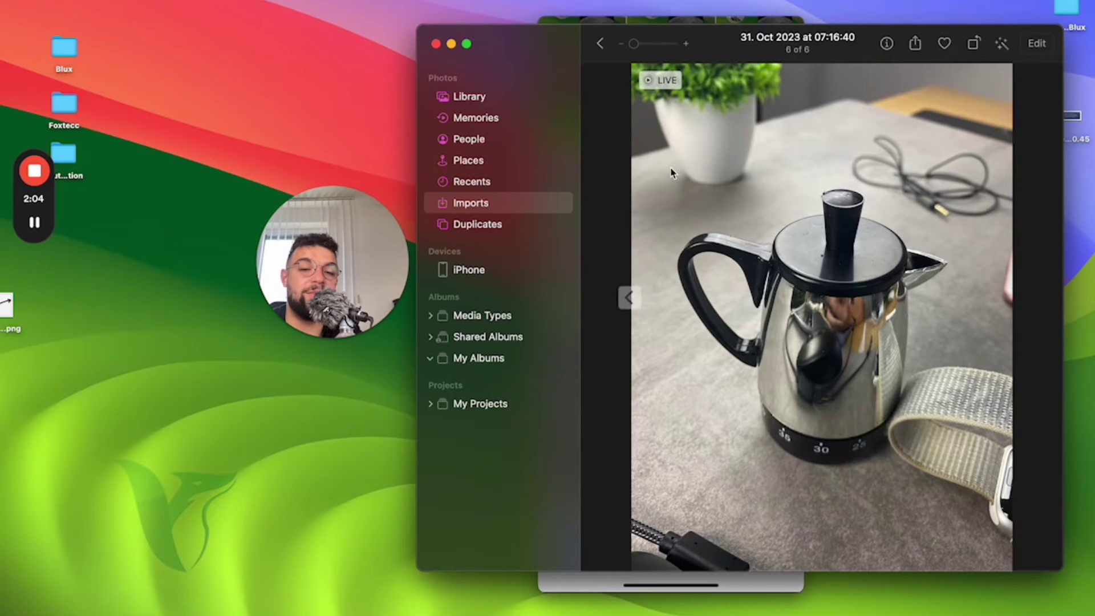
mouse_move(664, 86)
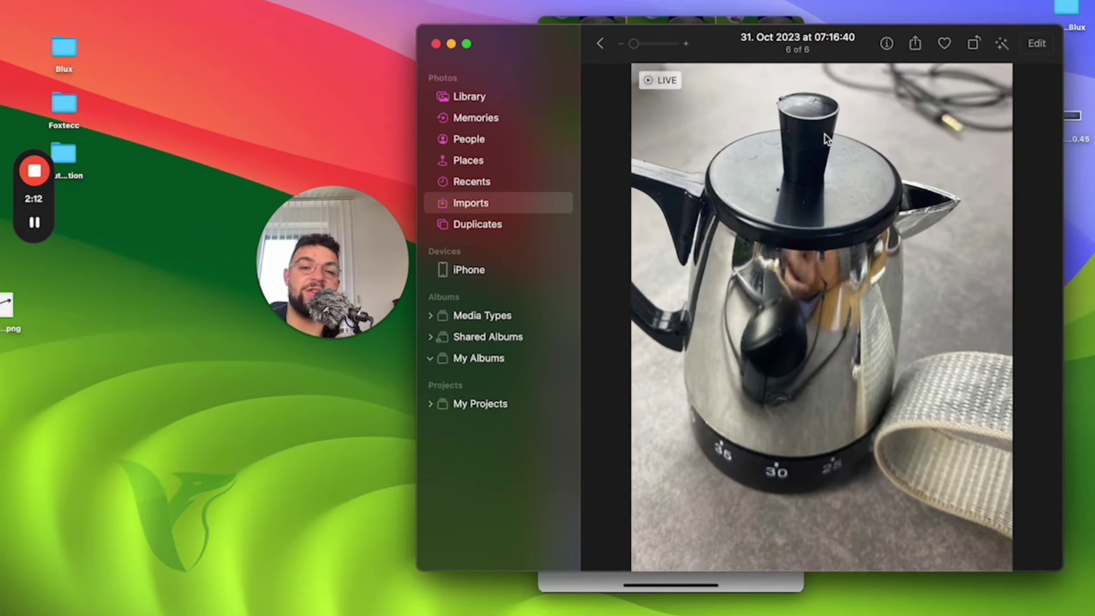
drag(734, 49, 698, 54)
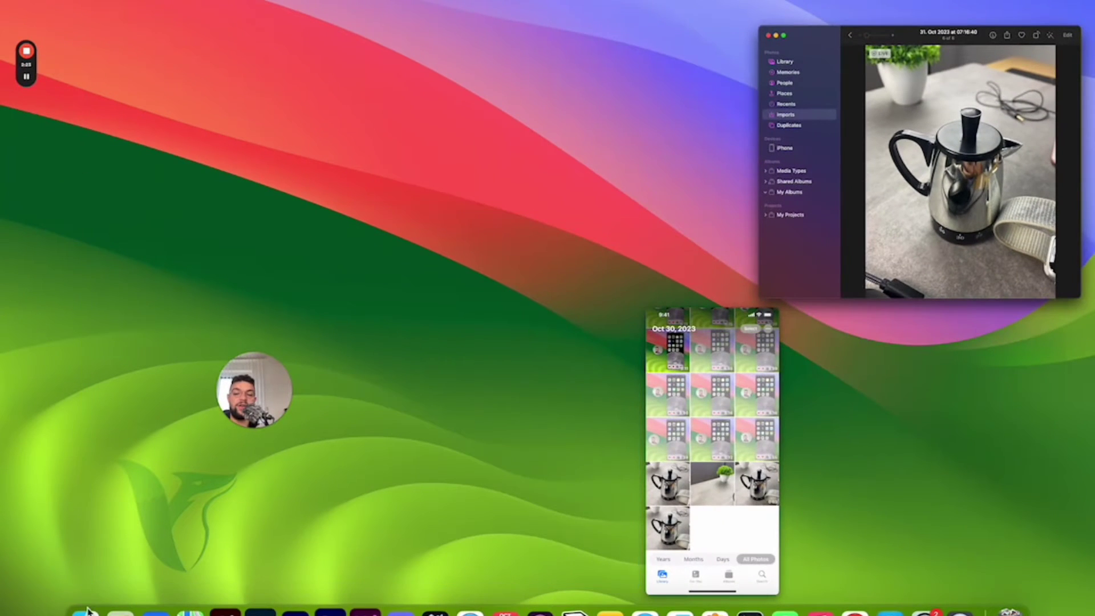
- Open Downloads beside Photos, preview IMG_3267.JPG and drag it into the Photos library
click(87, 611)
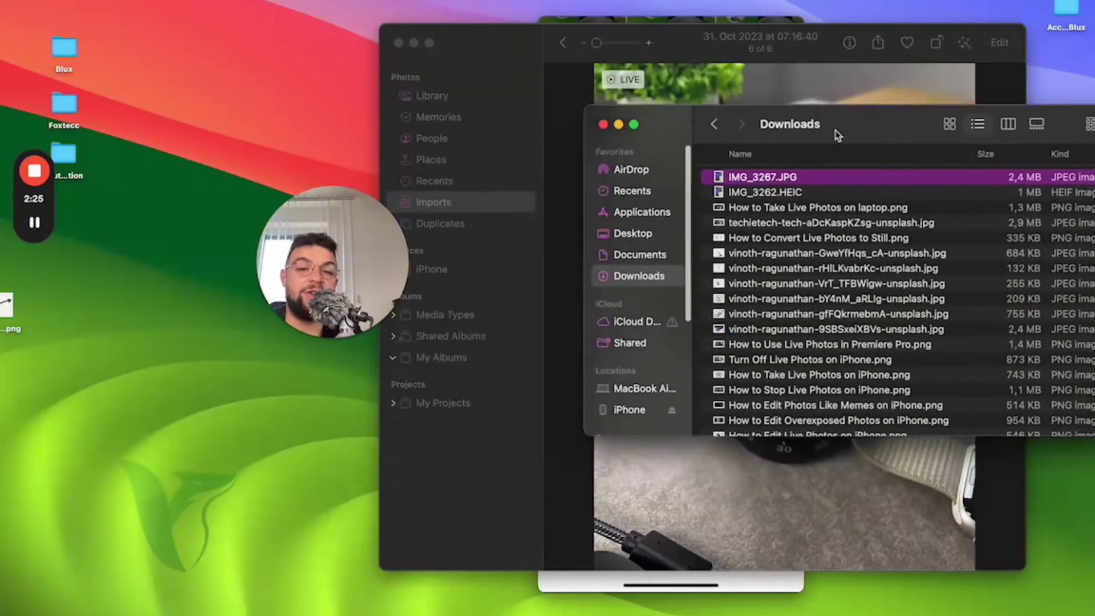
drag(836, 136, 910, 53)
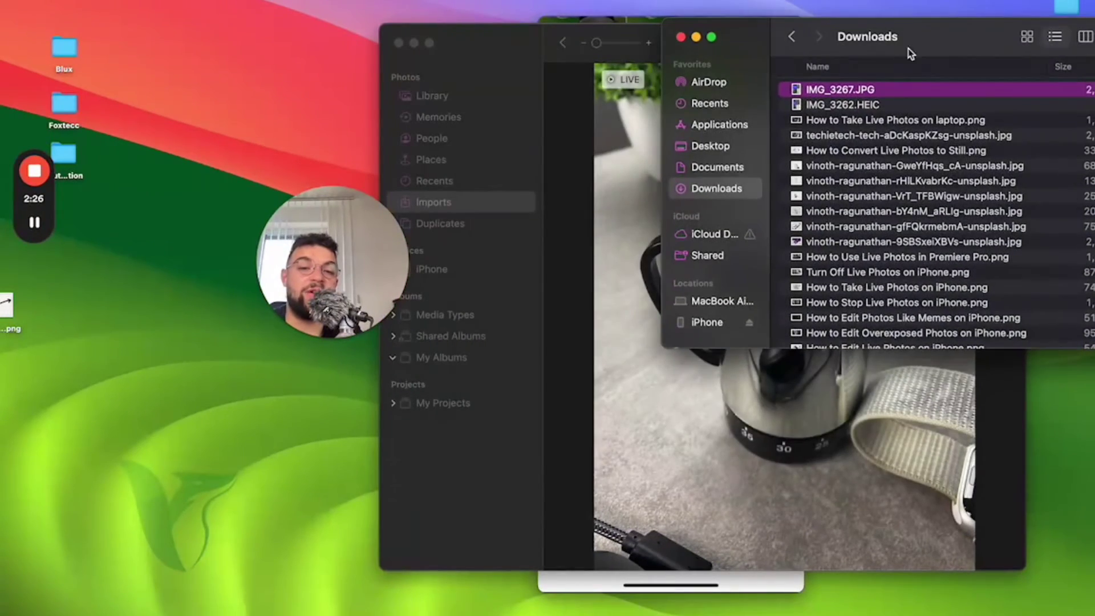
key(space)
key(space)
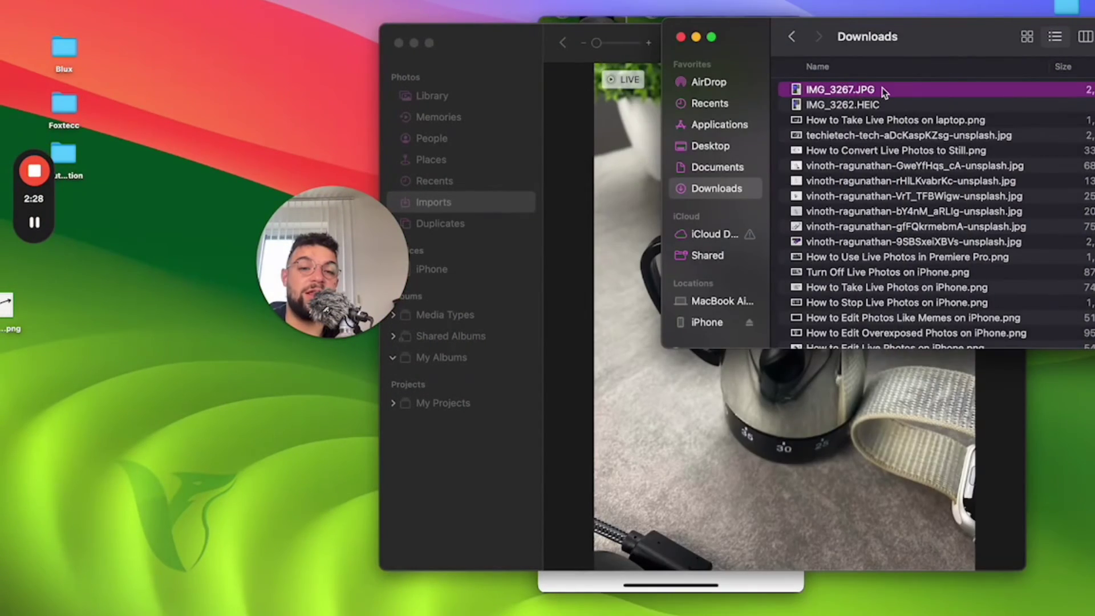
drag(883, 93, 550, 196)
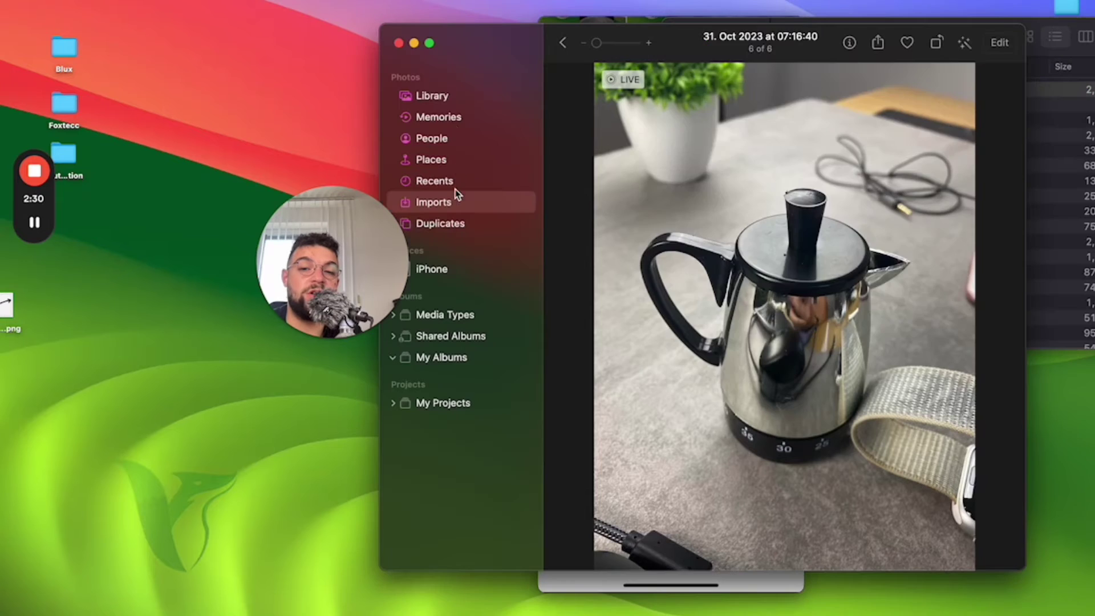
click(444, 102)
- Sort Downloads by date added, newest first, and drag IMG_3267.JPG onto Photos again
click(1047, 77)
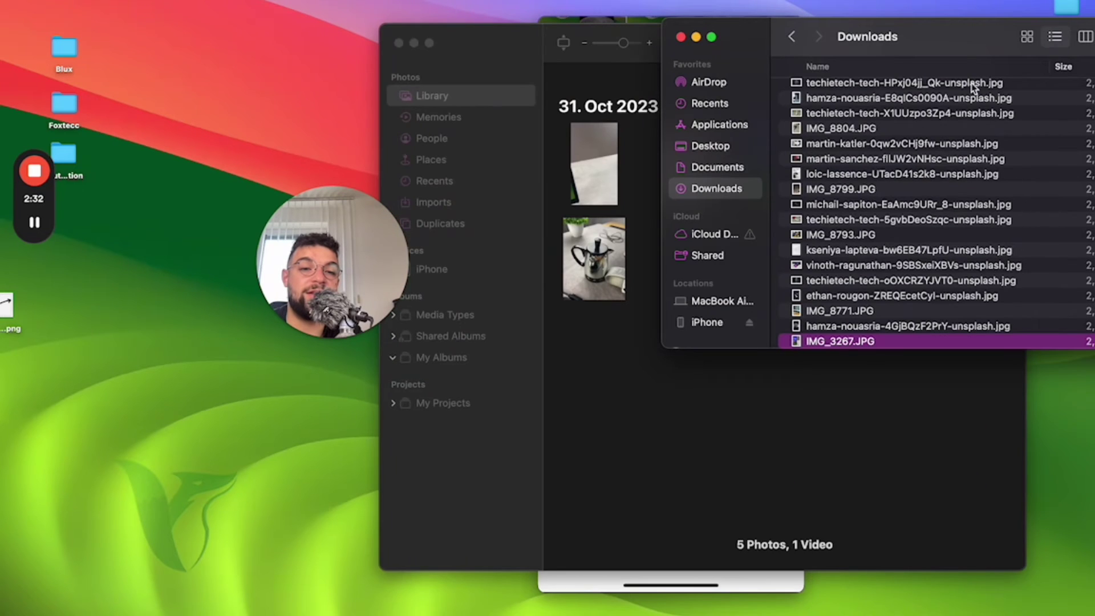
click(999, 68)
drag(936, 49, 936, 23)
click(934, 67)
click(1028, 68)
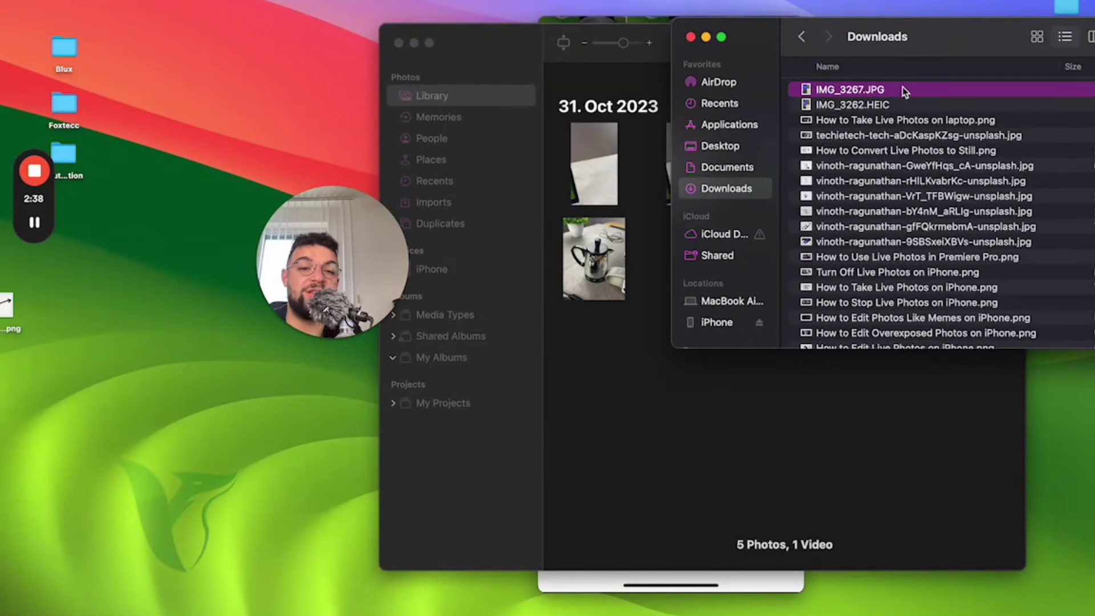
drag(902, 86, 616, 445)
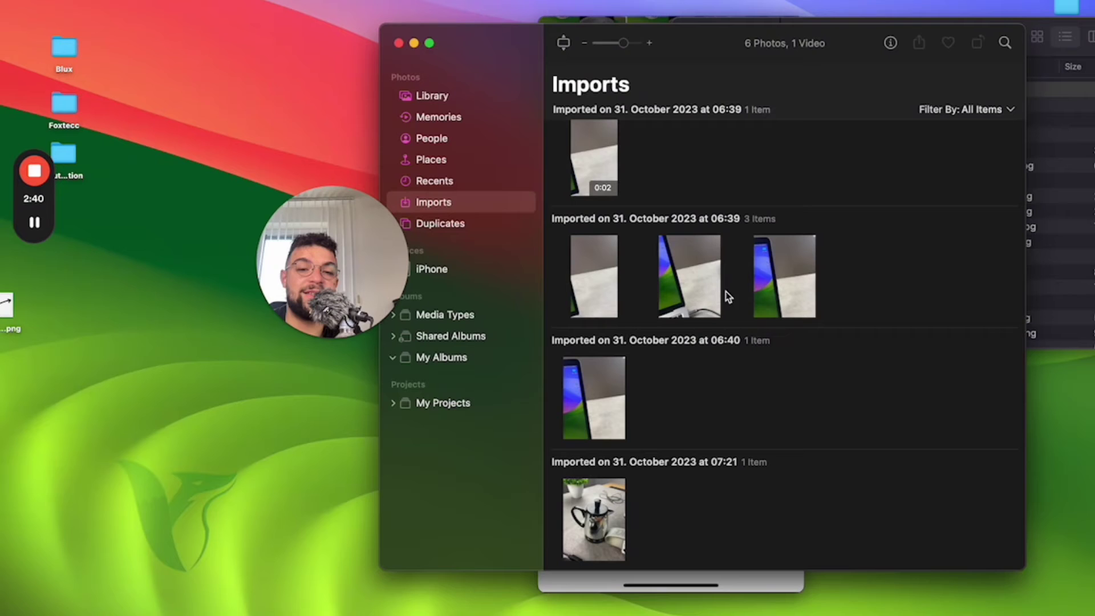
- View the newest 07:21 import full-size, drag IMG_3262.HEIC toward Photos, and return to Imports
scroll(647, 341, down, 4)
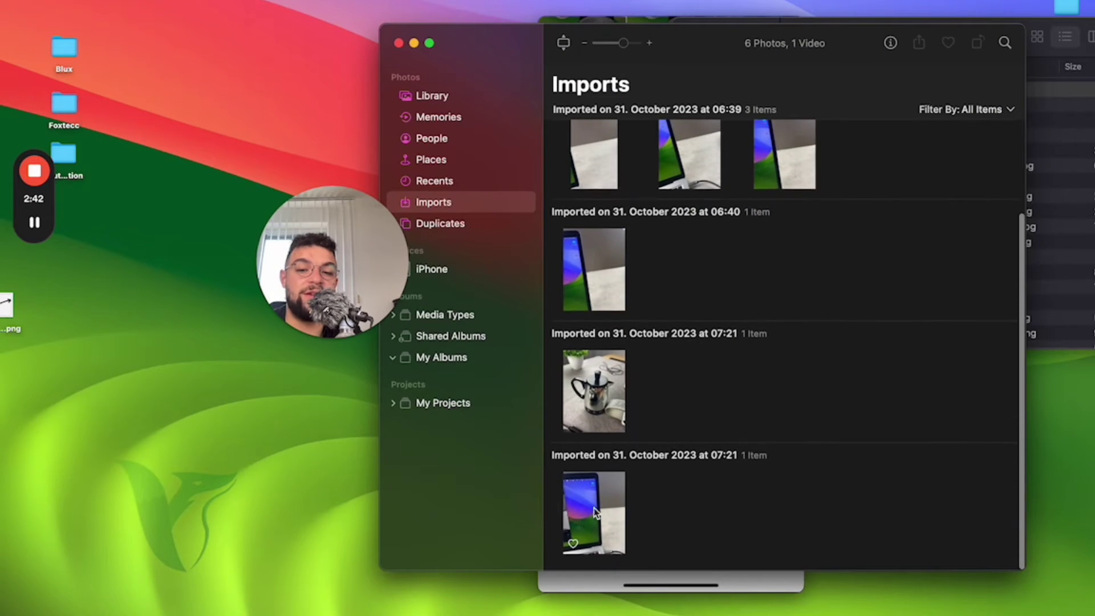
click(589, 529)
double_click(601, 523)
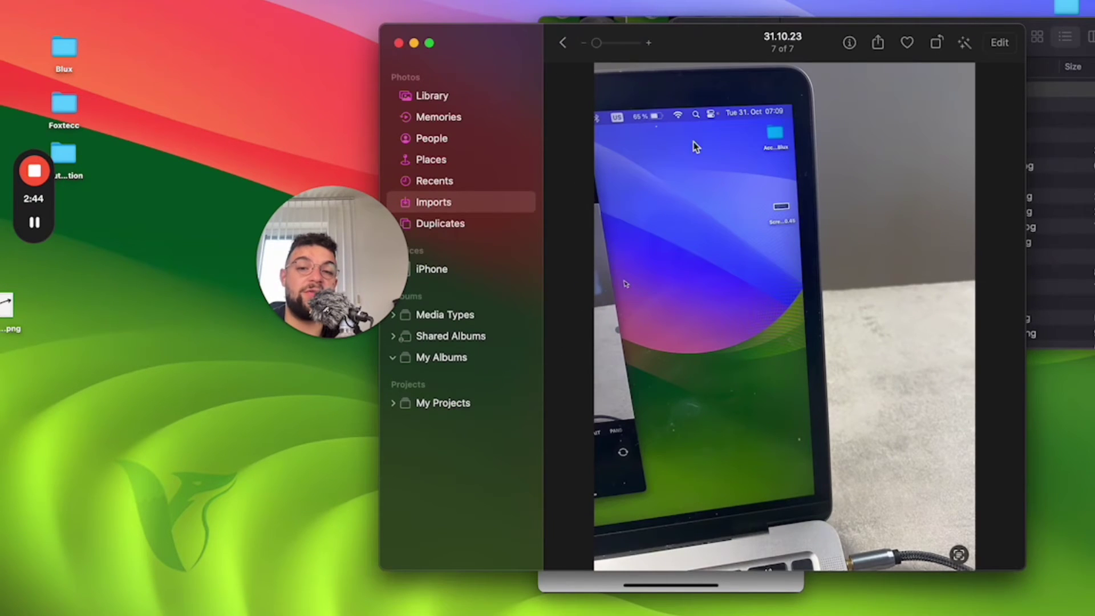
click(1075, 118)
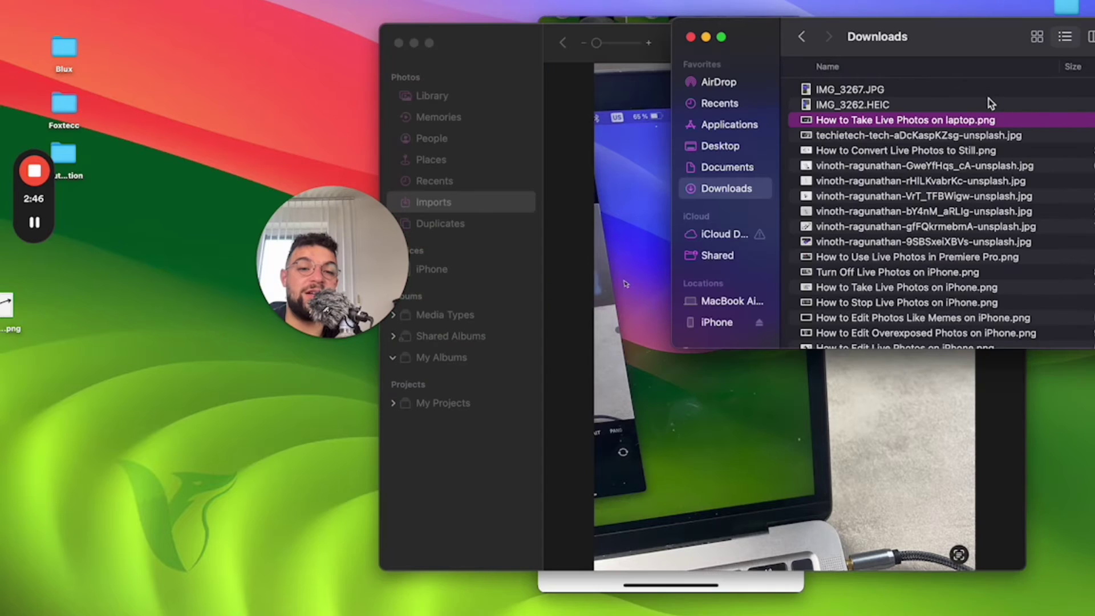
drag(987, 104, 562, 59)
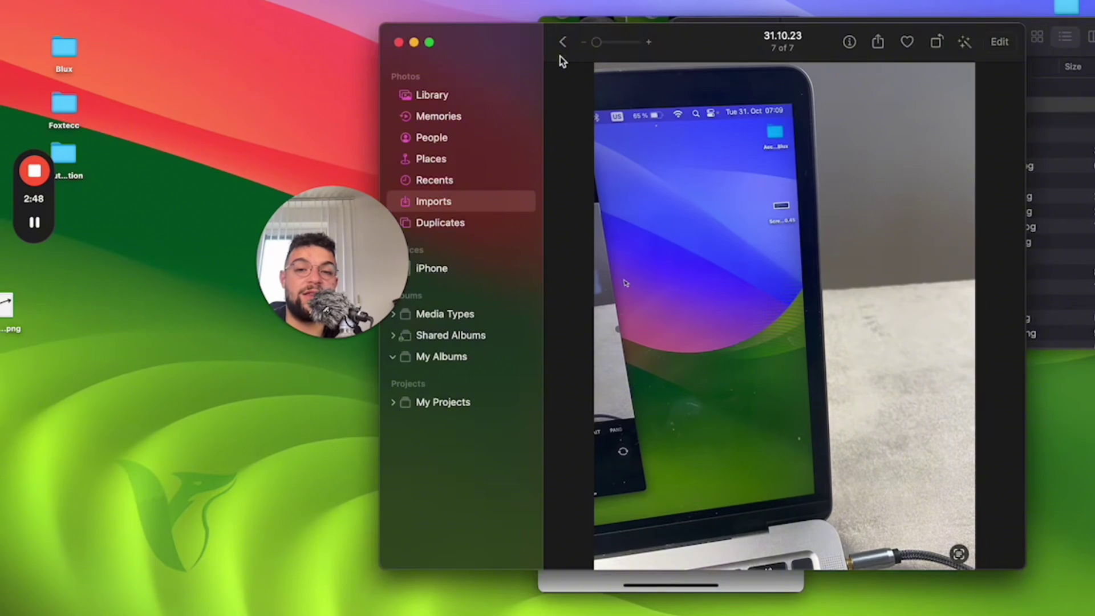
click(562, 48)
- Import IMG_3262.HEIC despite the duplicate warning and view it full size
drag(1036, 114, 668, 495)
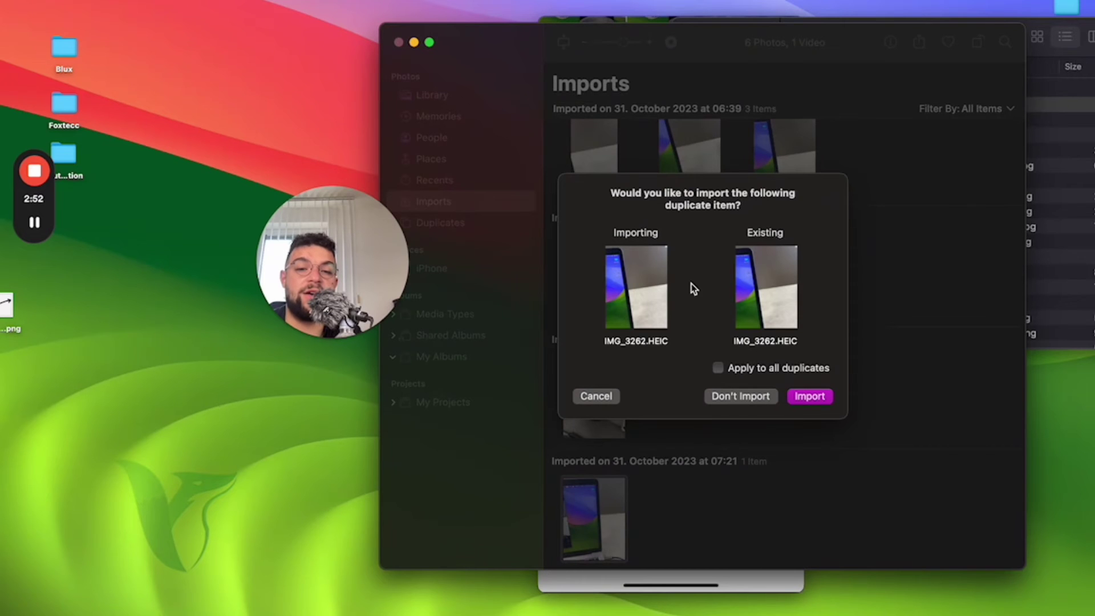
click(809, 397)
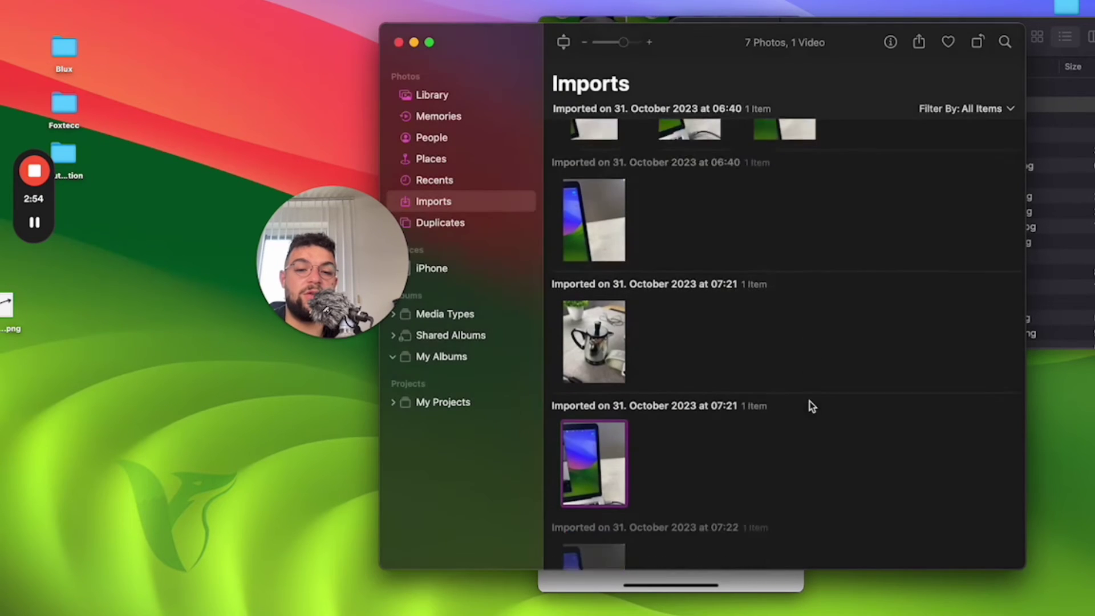
scroll(628, 486, down, 2)
double_click(621, 502)
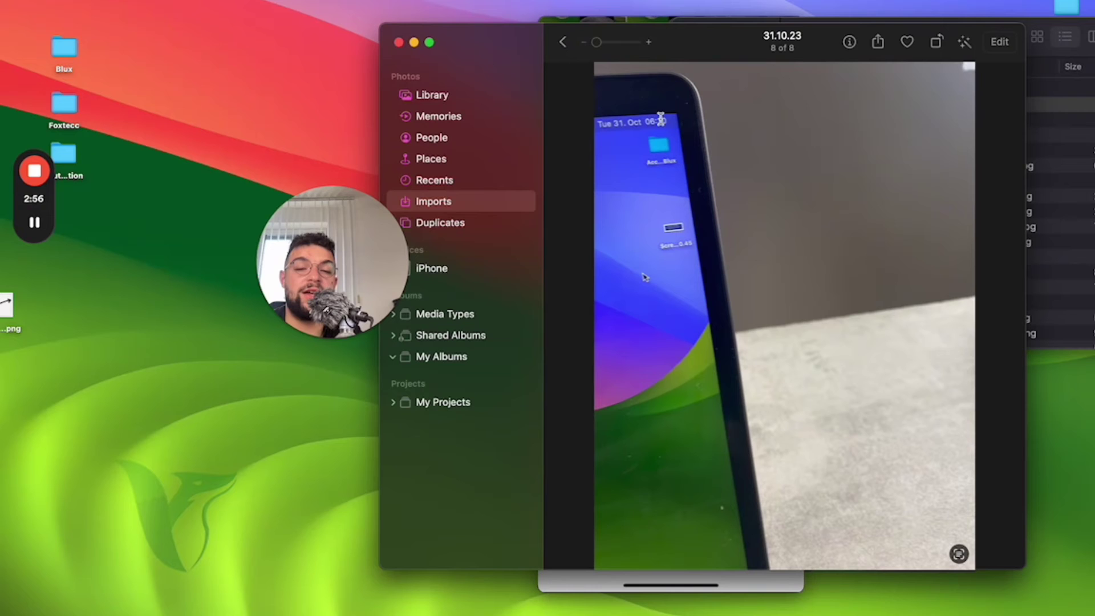
click(564, 42)
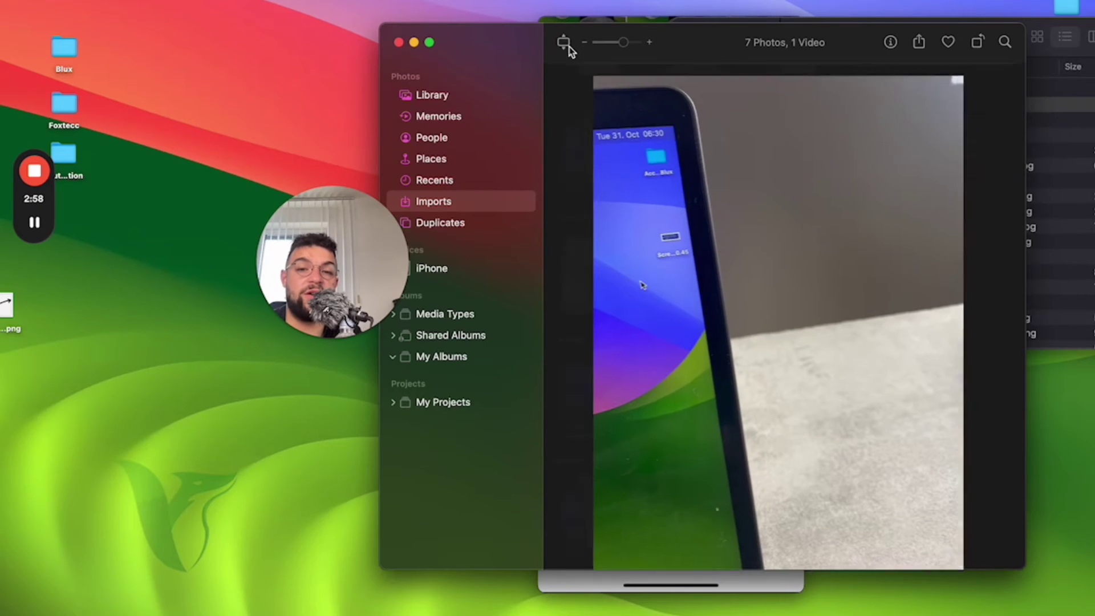
- Open the earliest 06:39 import and step right to the Live photo, then return to Imports
scroll(688, 223, up, 5)
click(688, 305)
double_click(687, 305)
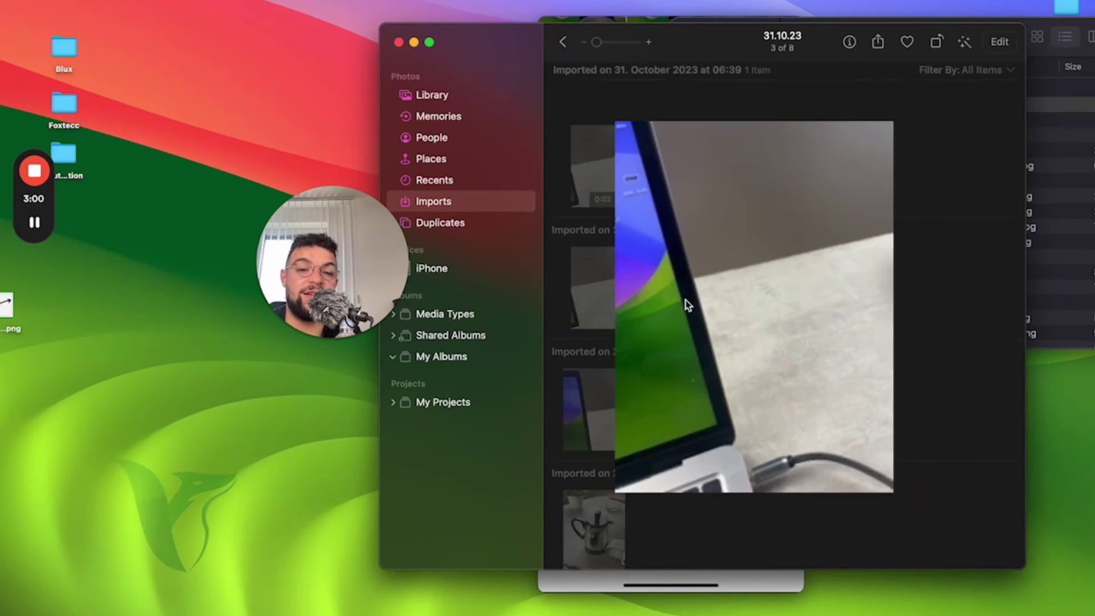
key(Right)
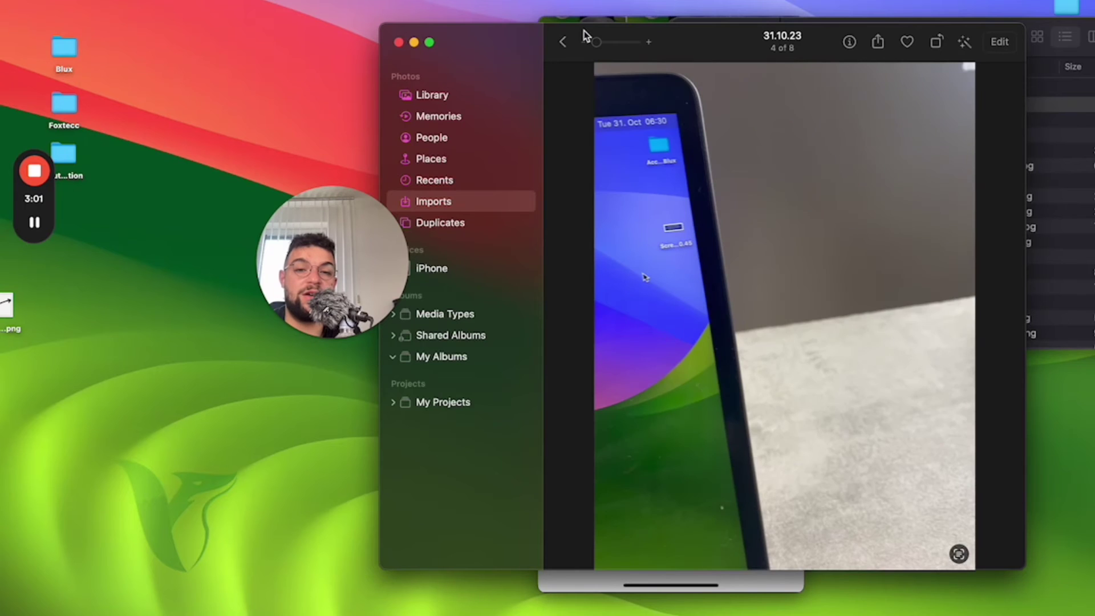
key(Right)
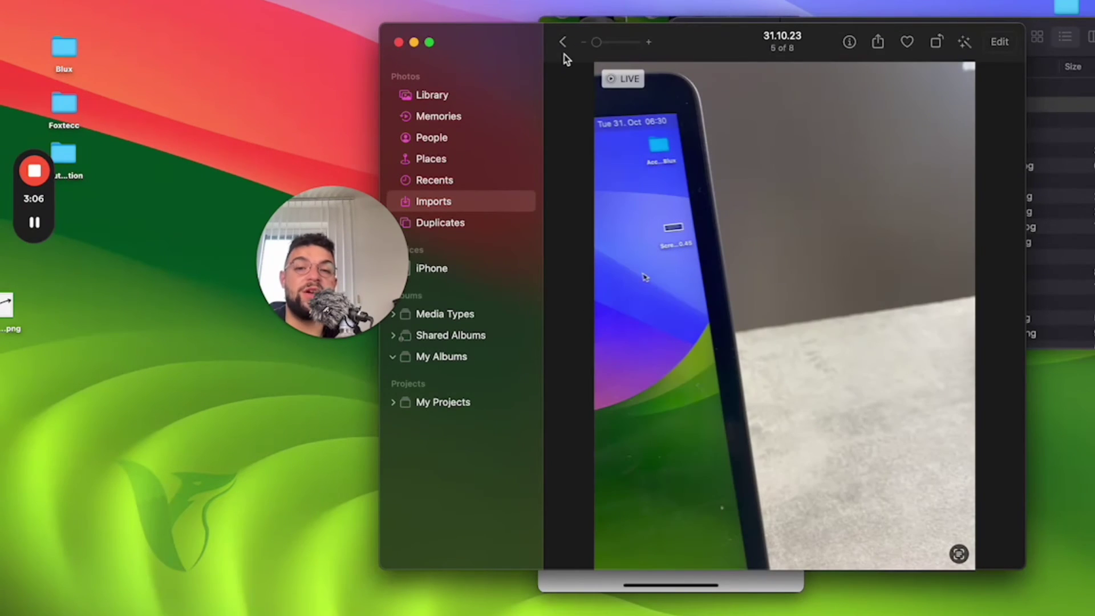
click(562, 42)
drag(512, 41, 559, 40)
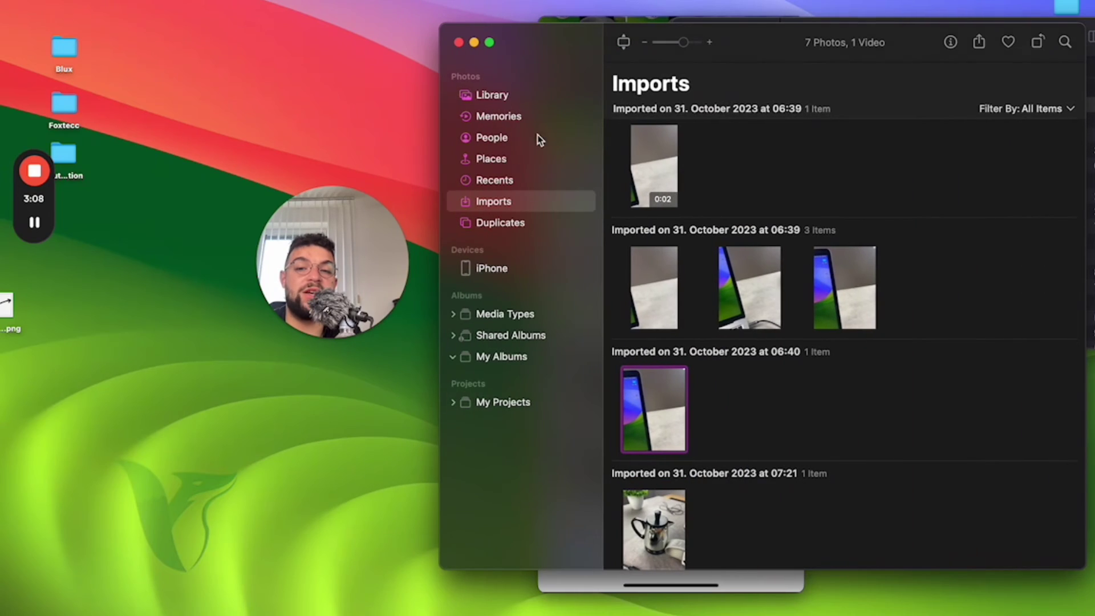
- Minimise the Photos window to leave the mirrored iPhone screen and bring up the Dock
click(477, 42)
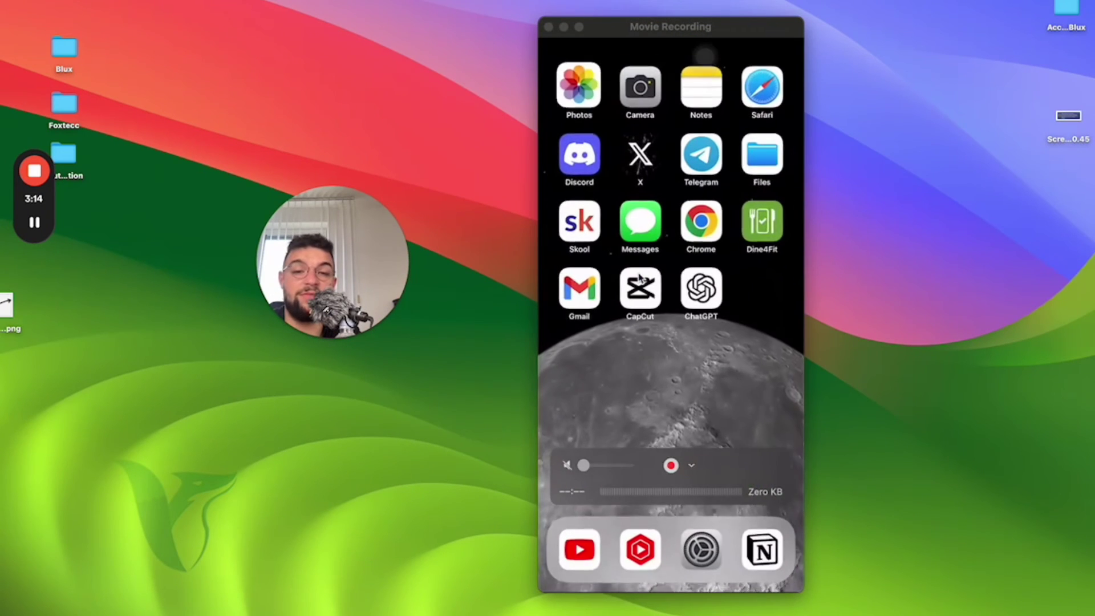
drag(285, 217, 376, 220)
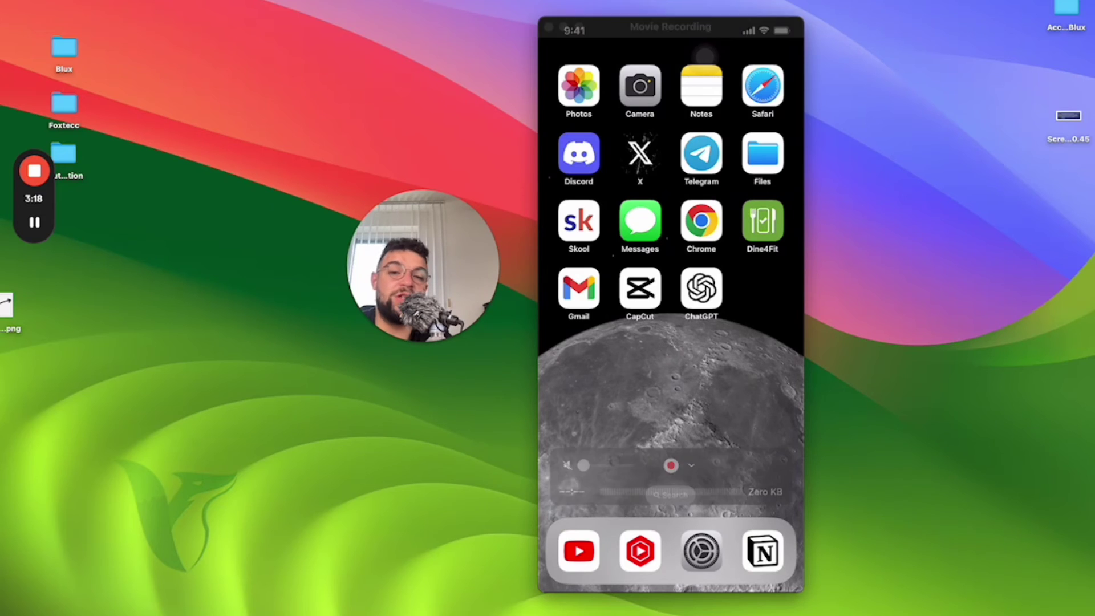
mouse_move(435, 613)
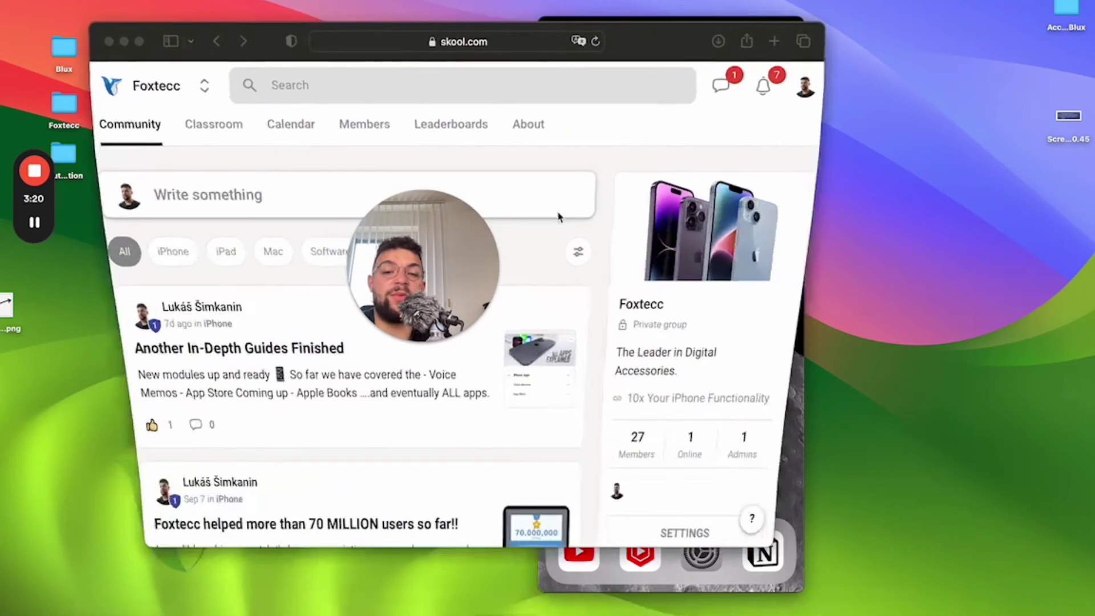
- Browse the Foxtecc Classroom courses on Skool, go back to the Community feed, and minimise Safari
drag(490, 239, 898, 180)
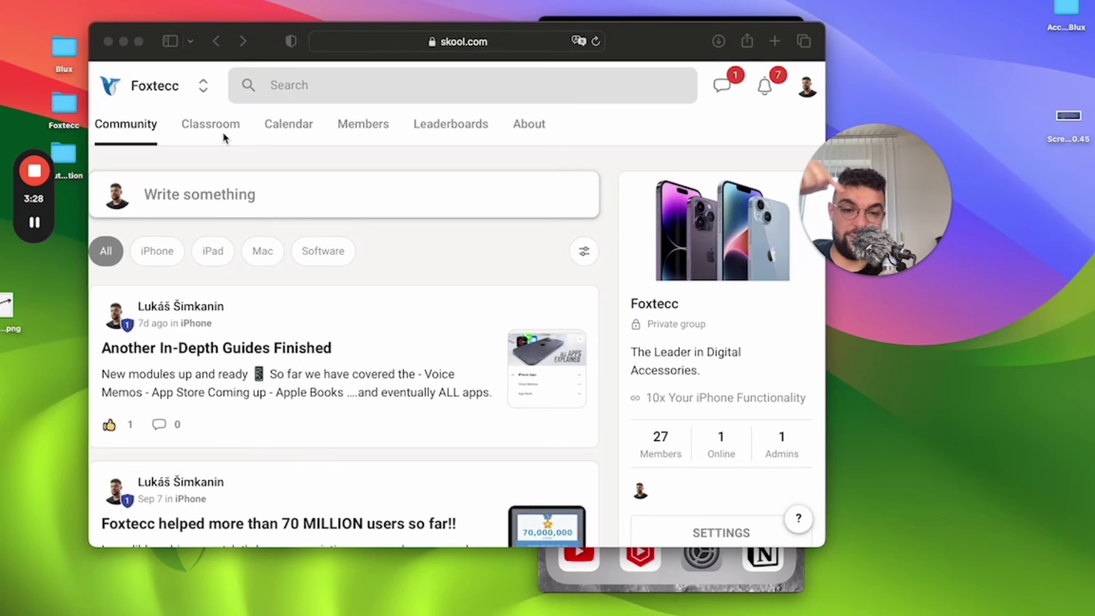
click(223, 148)
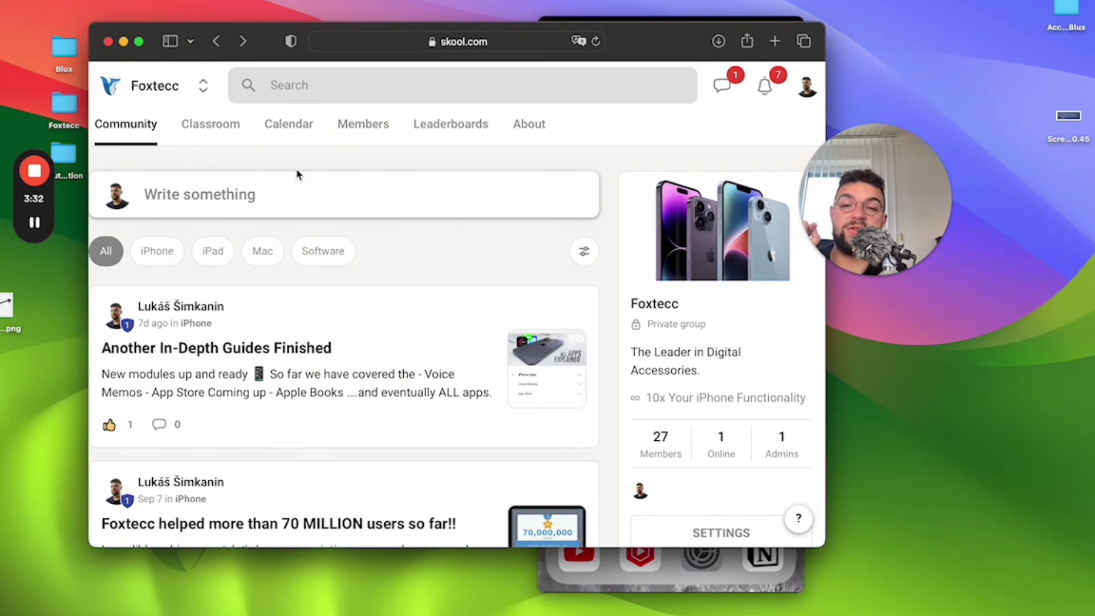
click(240, 141)
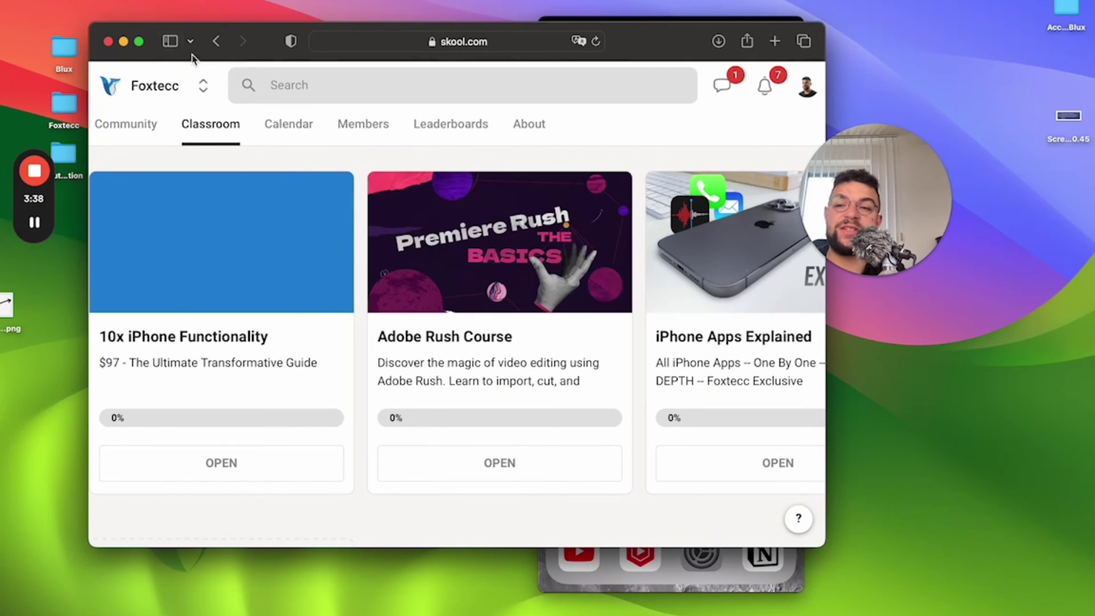
click(227, 41)
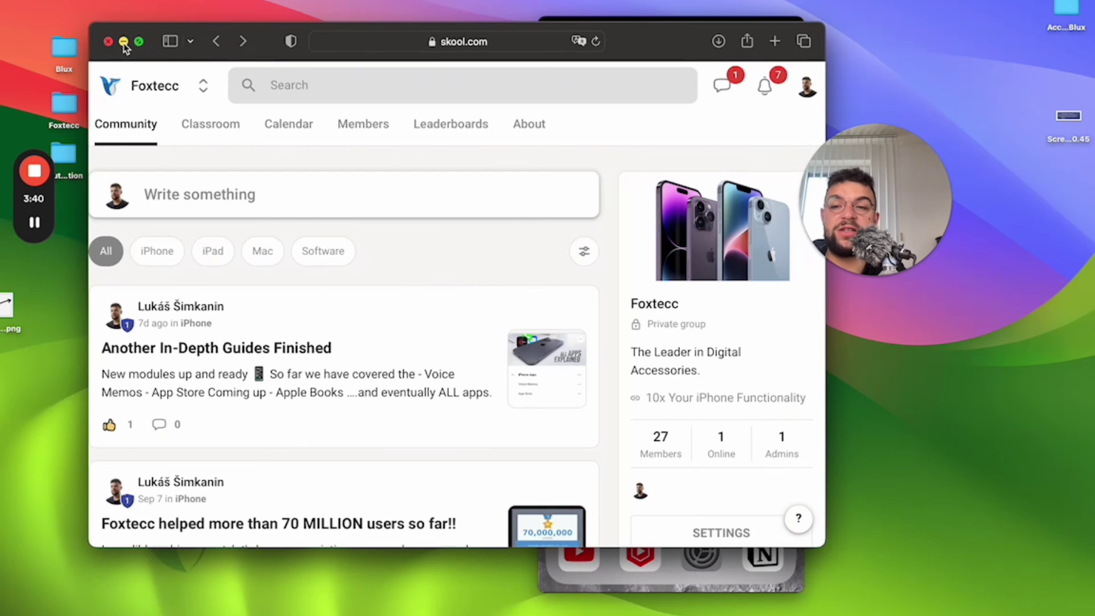
click(123, 41)
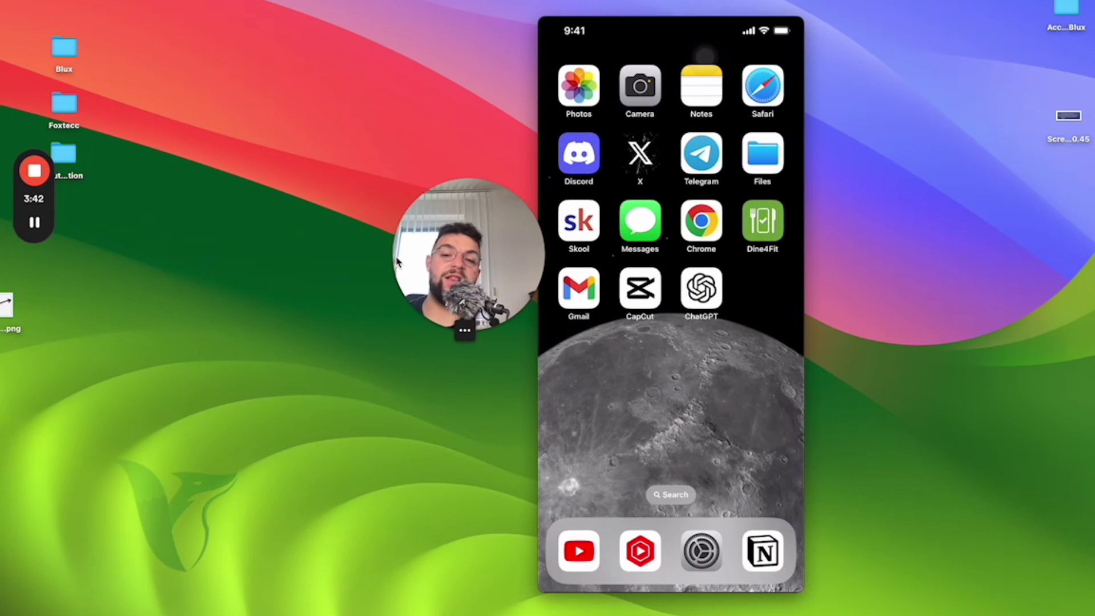
mouse_move(468, 286)
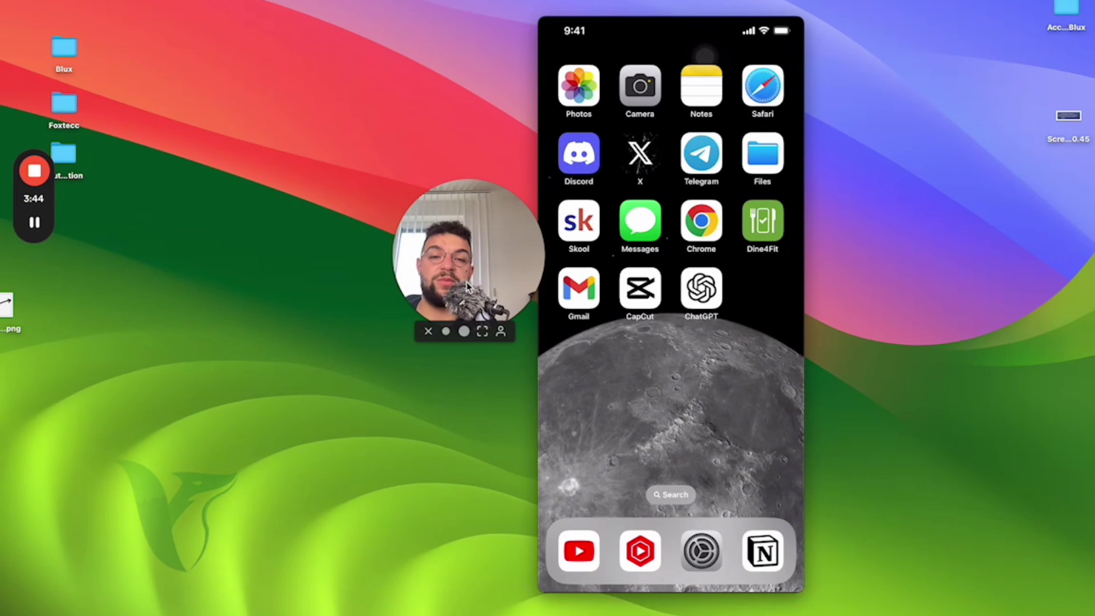
drag(468, 287, 360, 288)
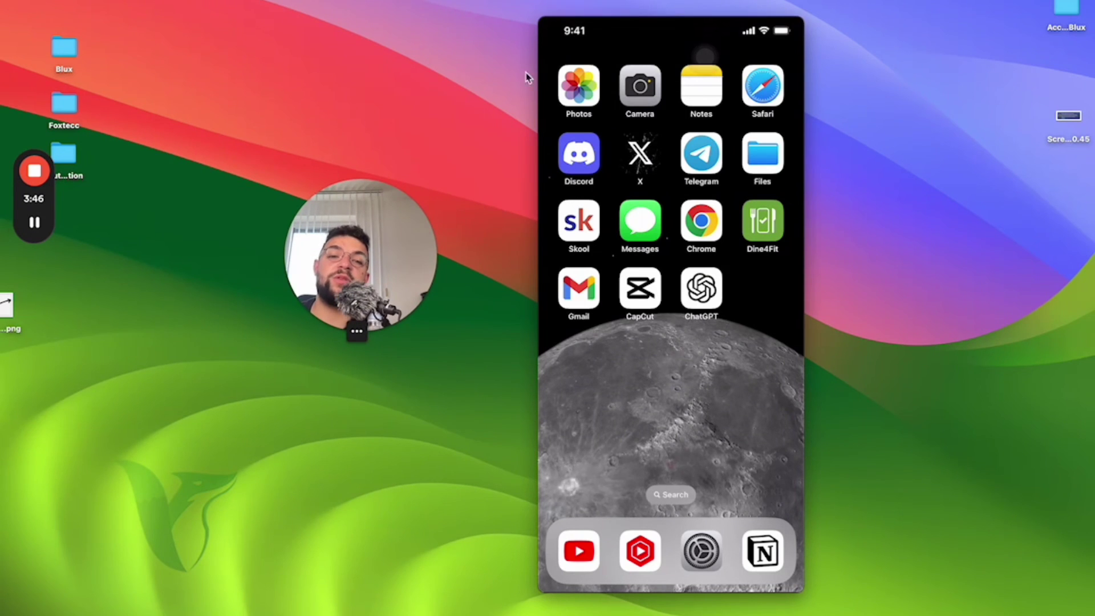
drag(371, 211, 440, 228)
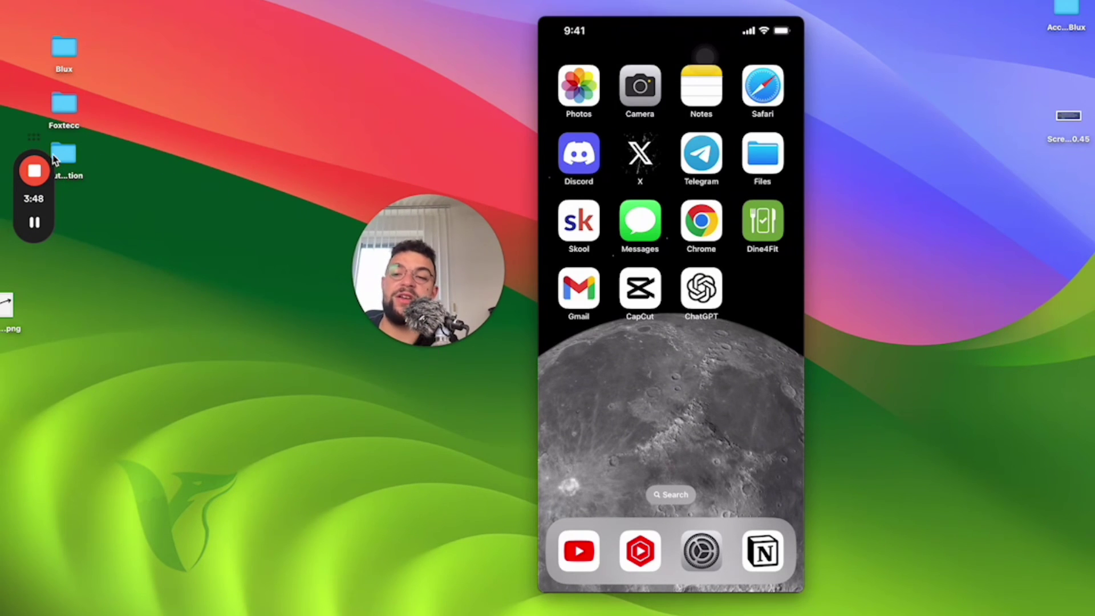